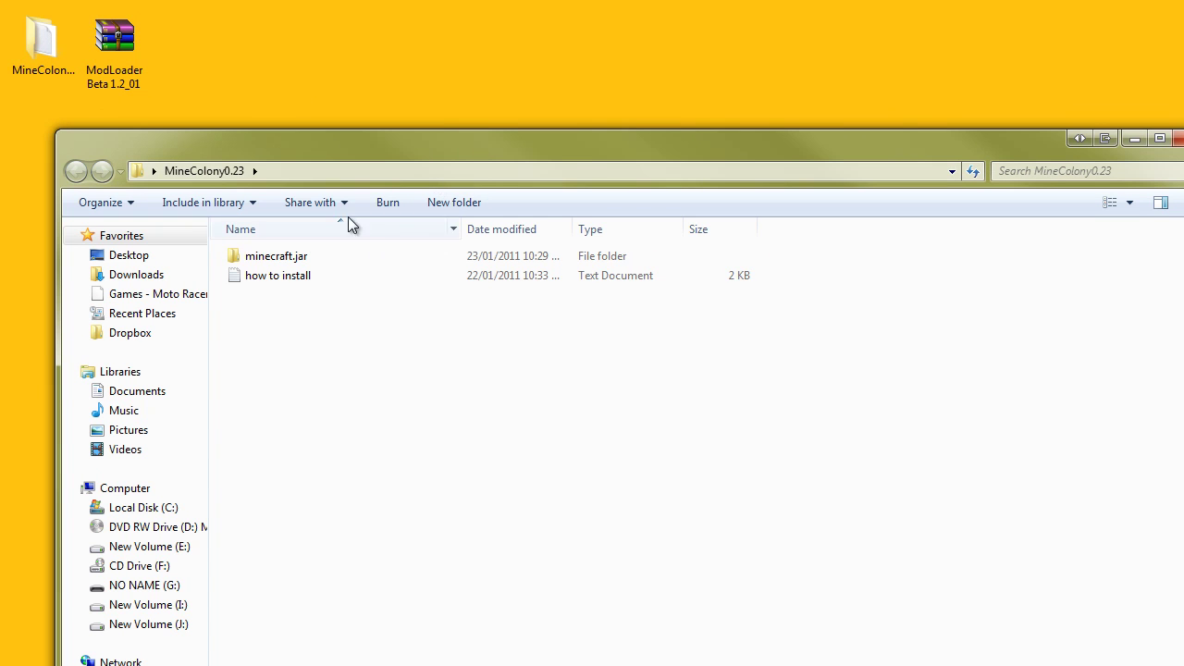
Go to the %appdata% location and open the bin folder inside .minecraft
left_click(287, 171)
type("%")
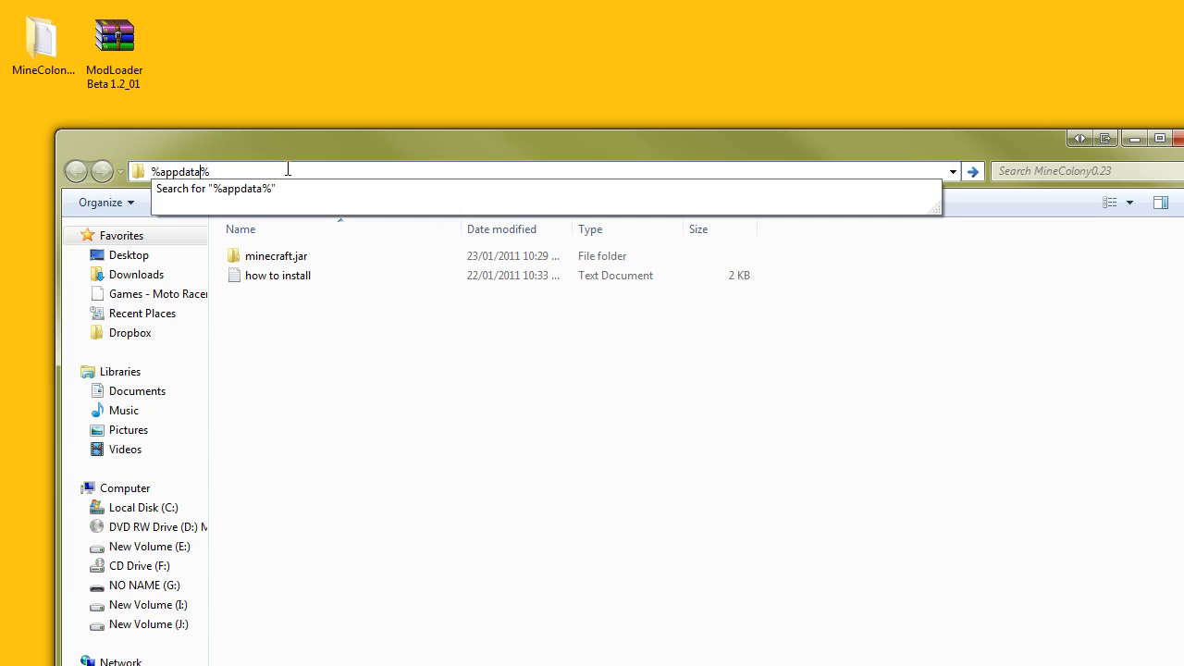
type("%appdata")
key("Return")
double_click(294, 257)
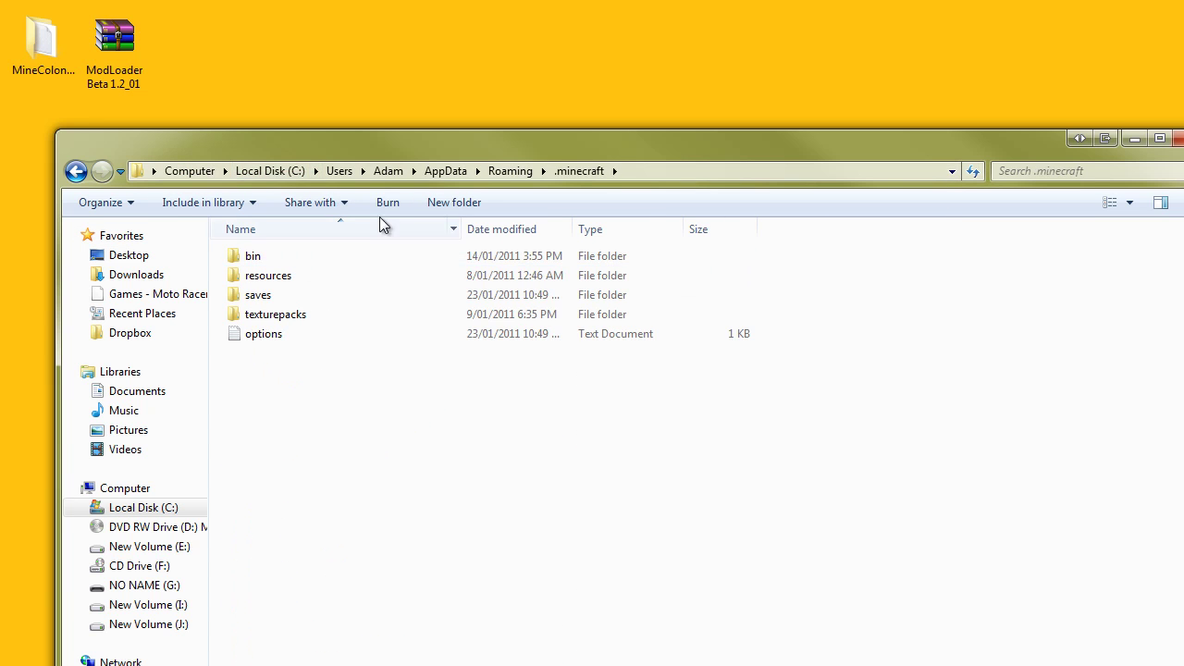
double_click(283, 256)
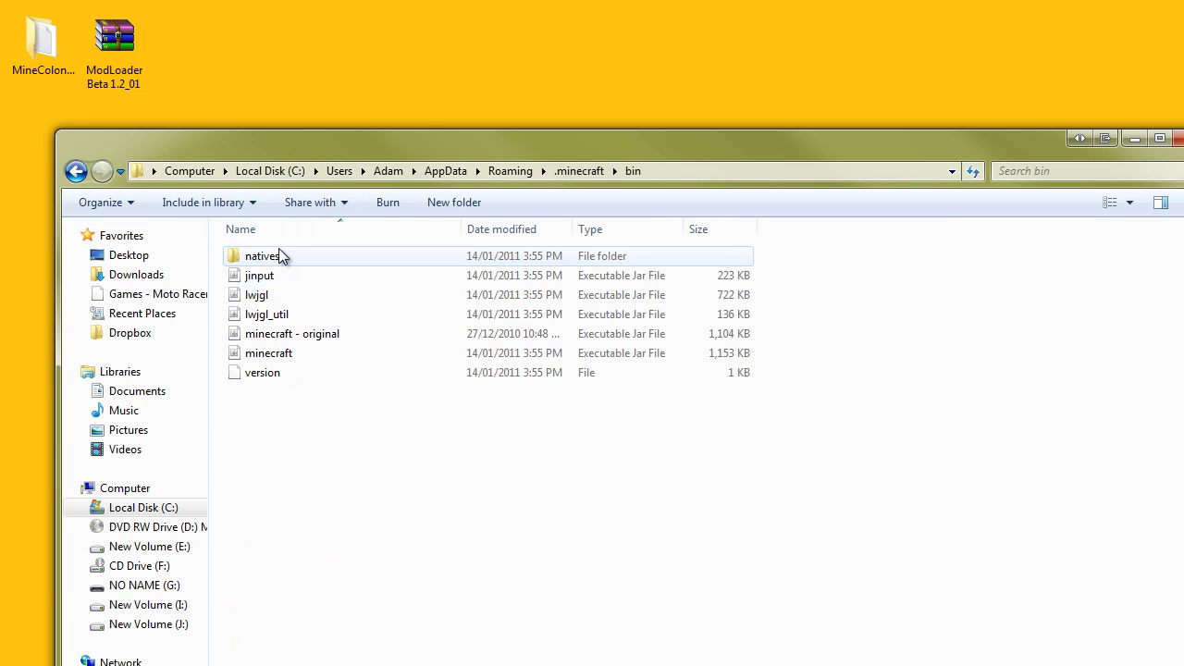
Open the minecraft jar file in WinRAR, dismiss the licence reminder and minimize the bin folder window
right_click(308, 353)
mouse_move(466, 424)
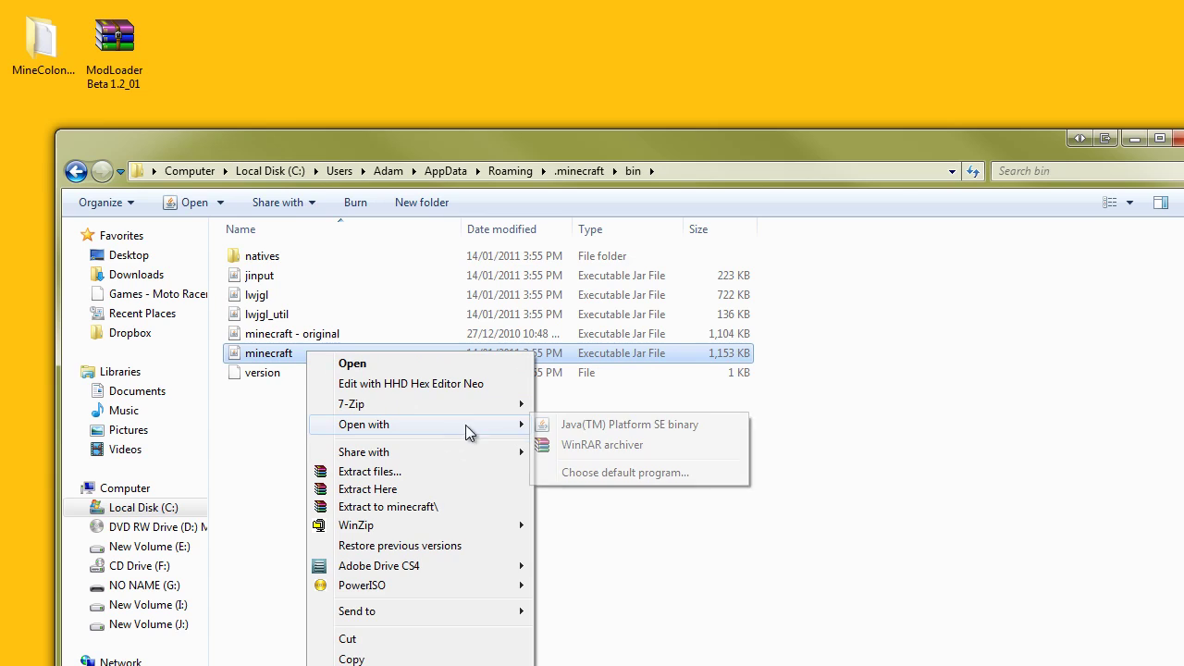
left_click(609, 453)
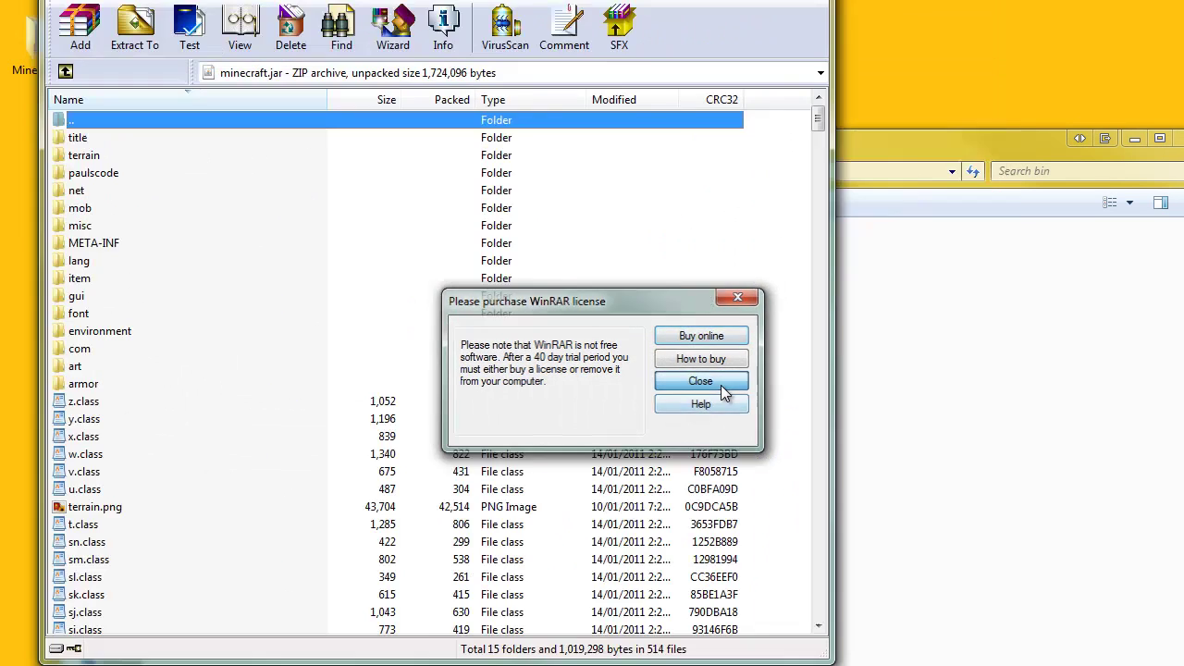
left_click(701, 381)
left_click(1135, 140)
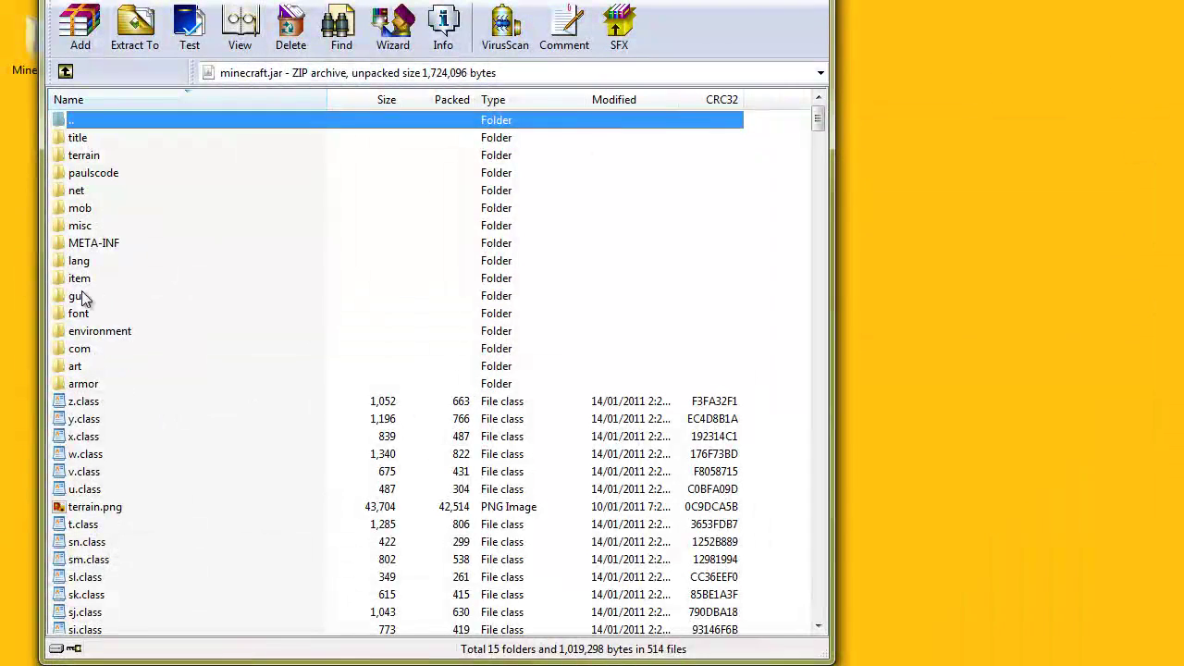
Delete the META-INF folder from the minecraft.jar archive and confirm the deletion
left_click(112, 246)
right_click(111, 246)
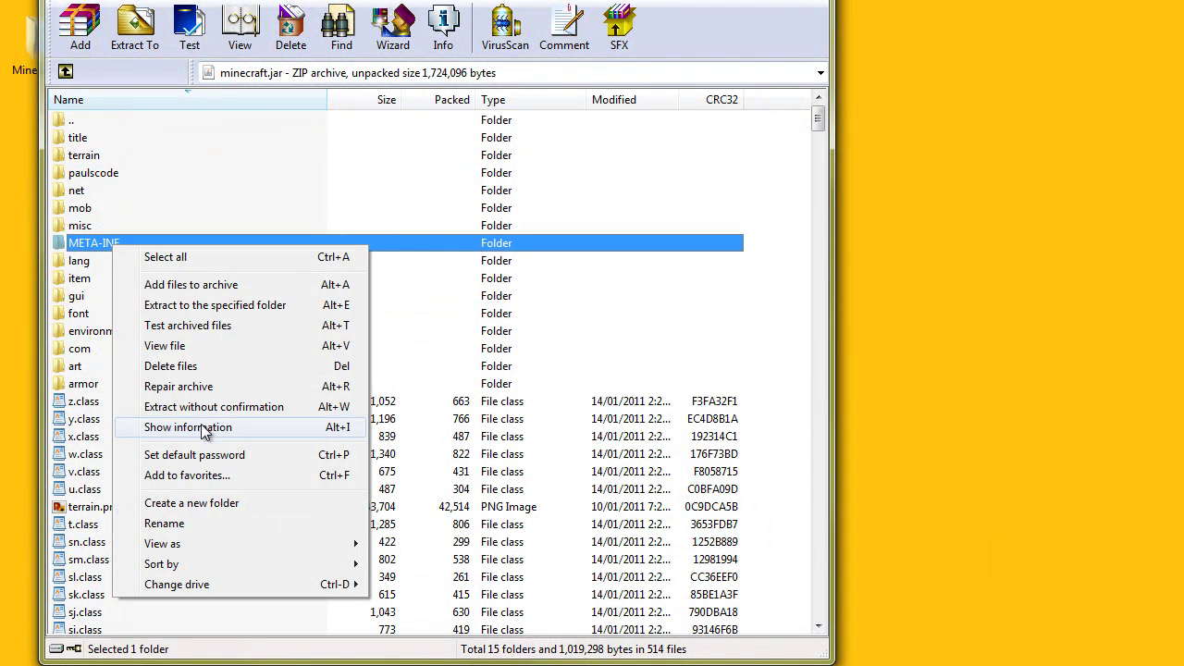
left_click(176, 366)
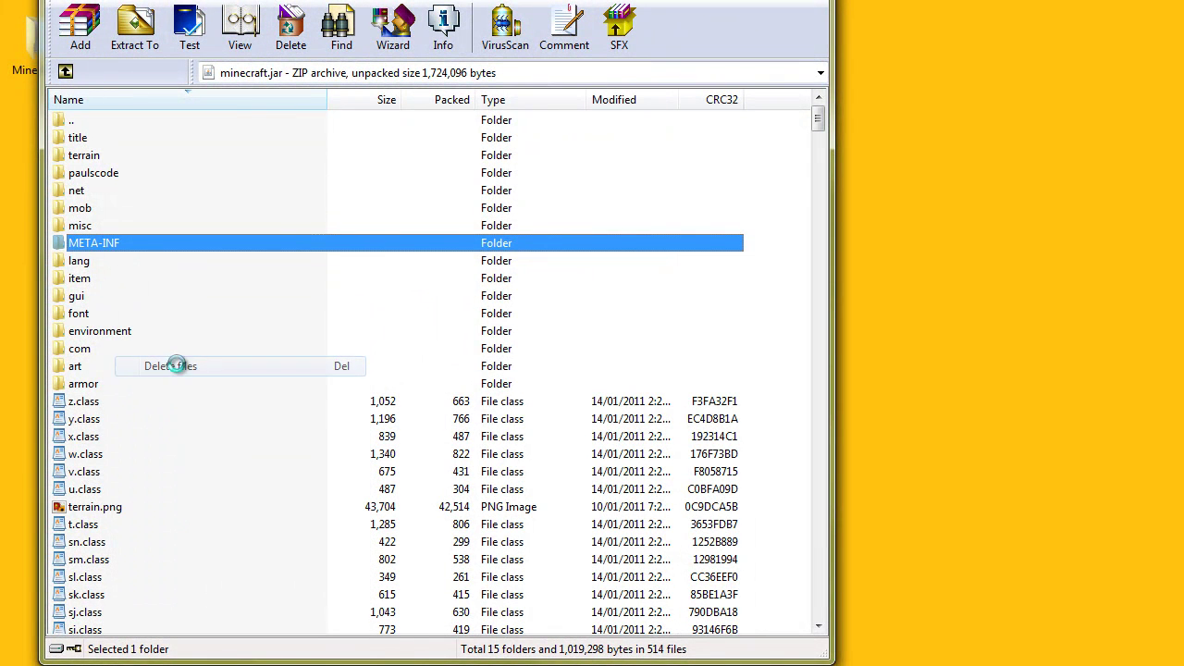
left_click(686, 394)
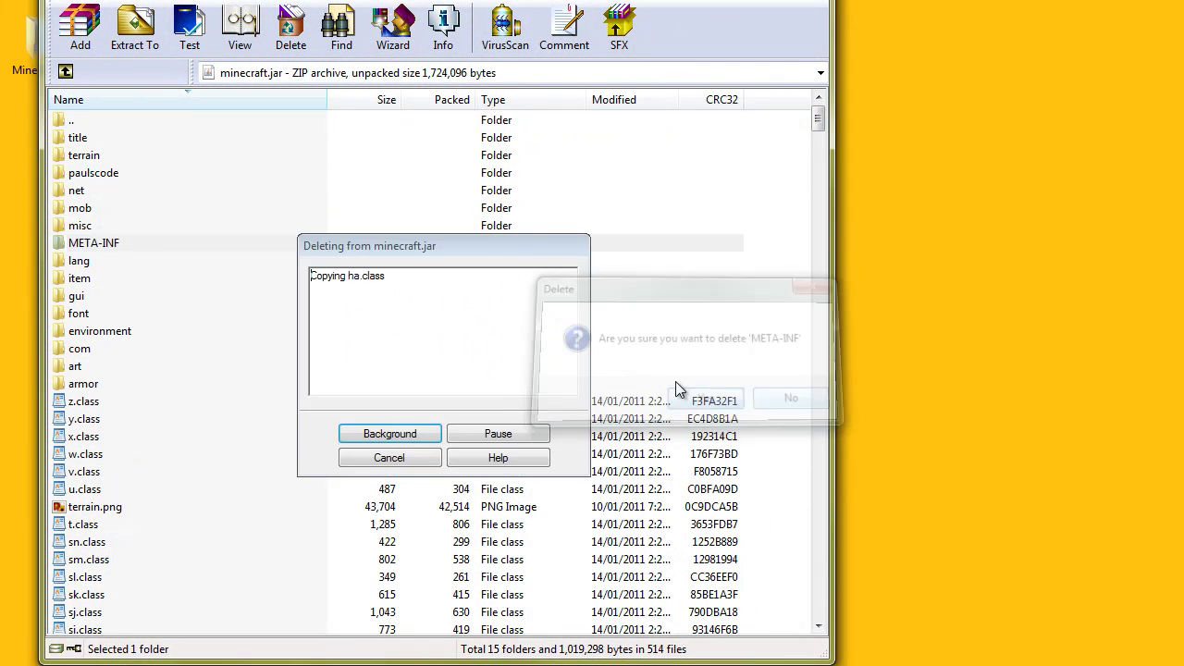
Add all class files from the ModLoader Beta 1.2_01 archive to minecraft.jar, and close the ModLoader archive
left_click_drag(399, 0, 683, 6)
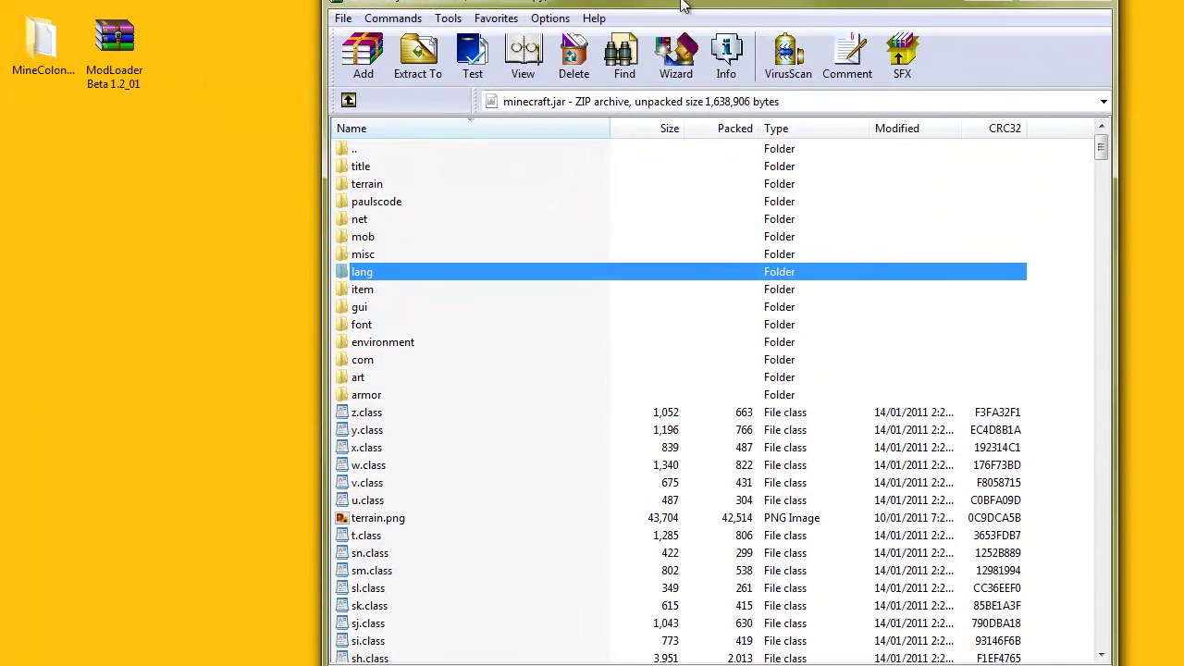
double_click(125, 56)
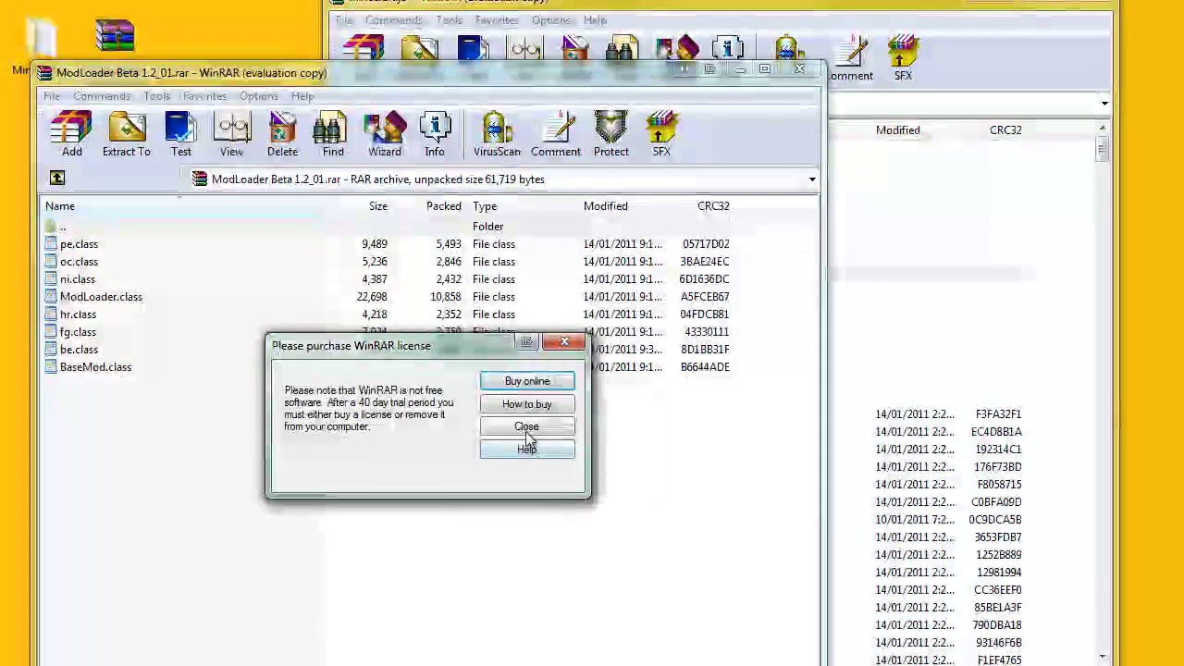
left_click(526, 431)
left_click_drag(91, 433, 522, 254)
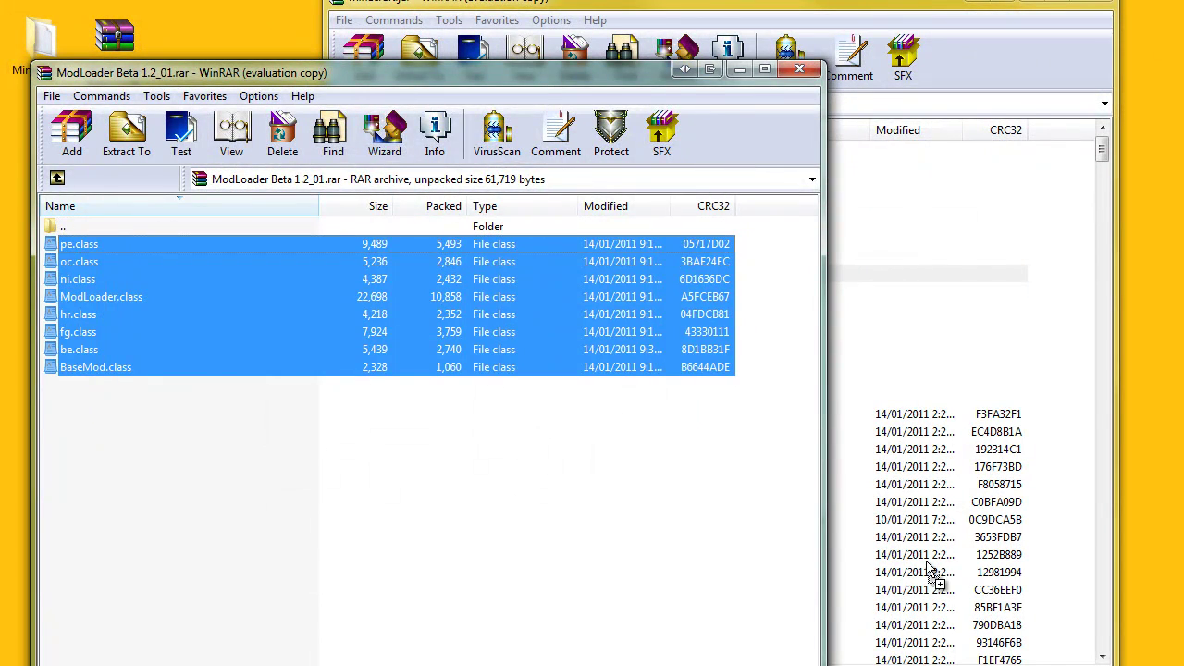
left_click_drag(932, 572, 932, 571)
left_click(713, 497)
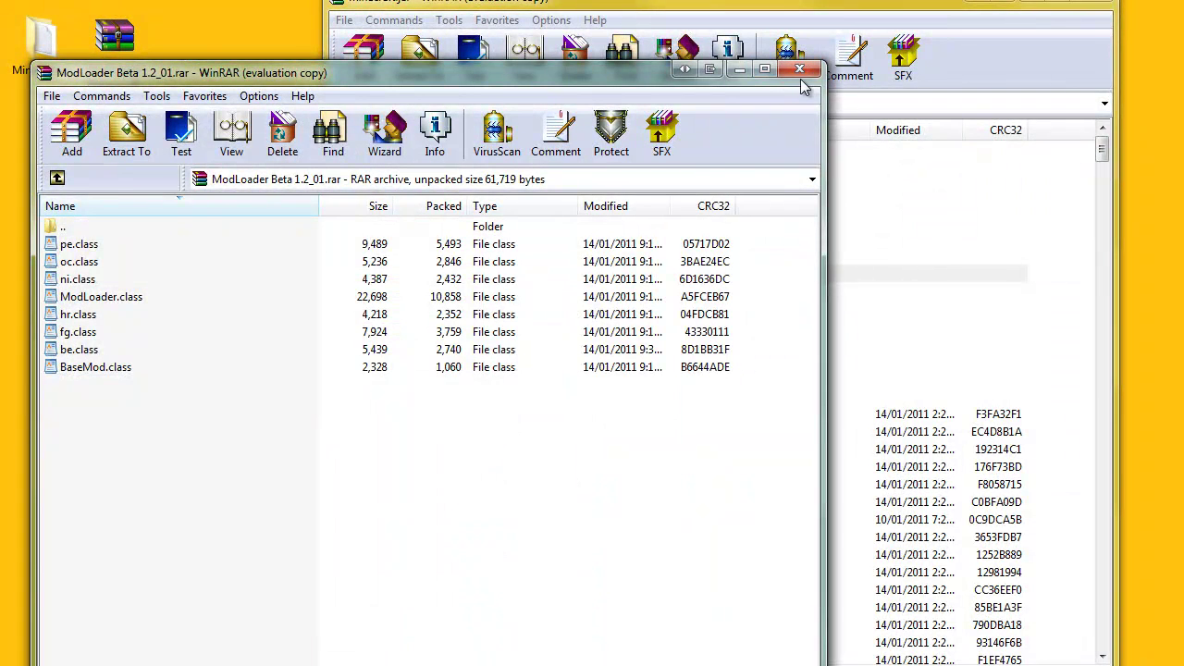
left_click(800, 70)
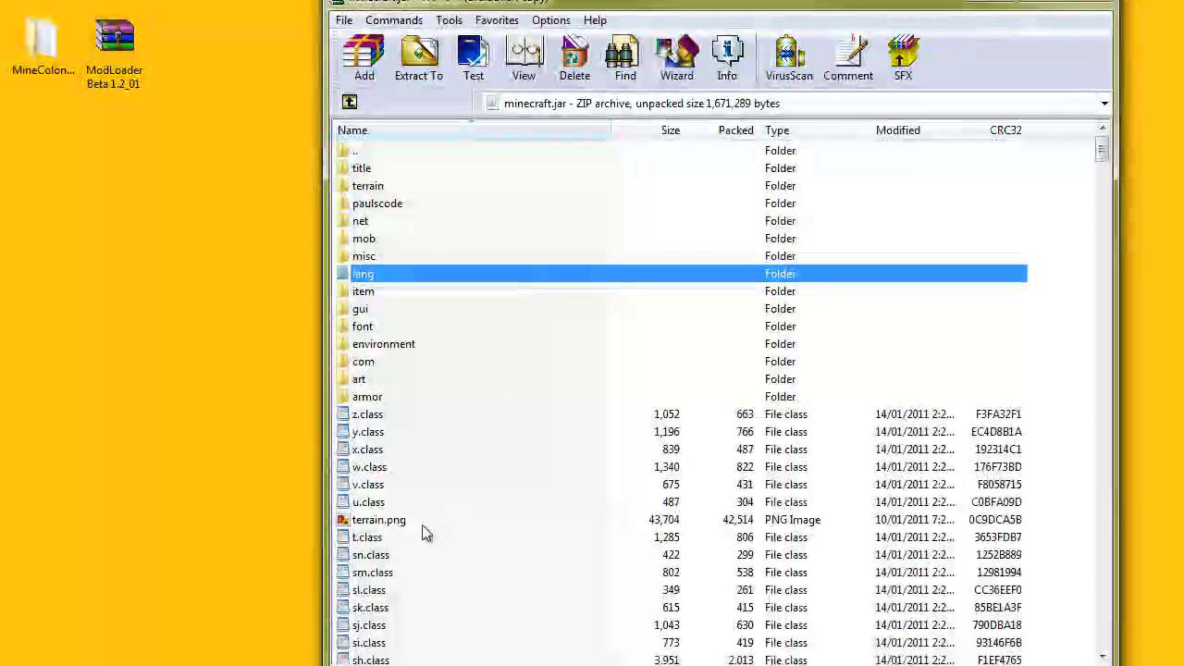
Open the minecraft.jar folder inside the MineColony0.23 folder on the desktop
left_click(376, 473)
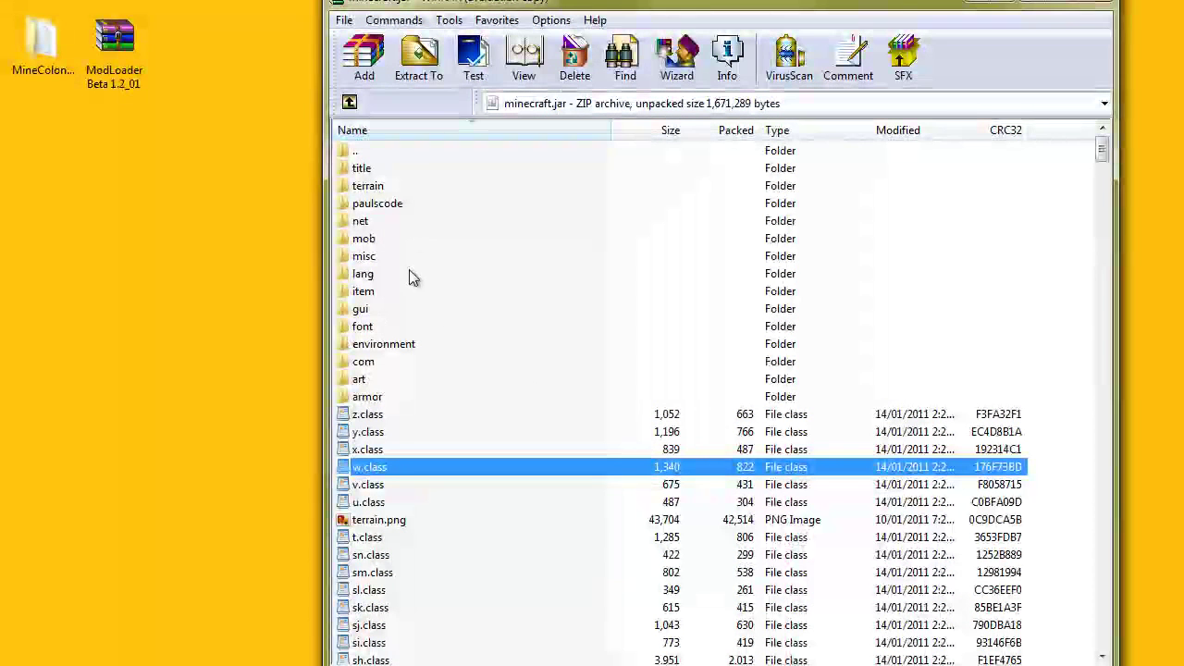
left_click(58, 32)
double_click(58, 32)
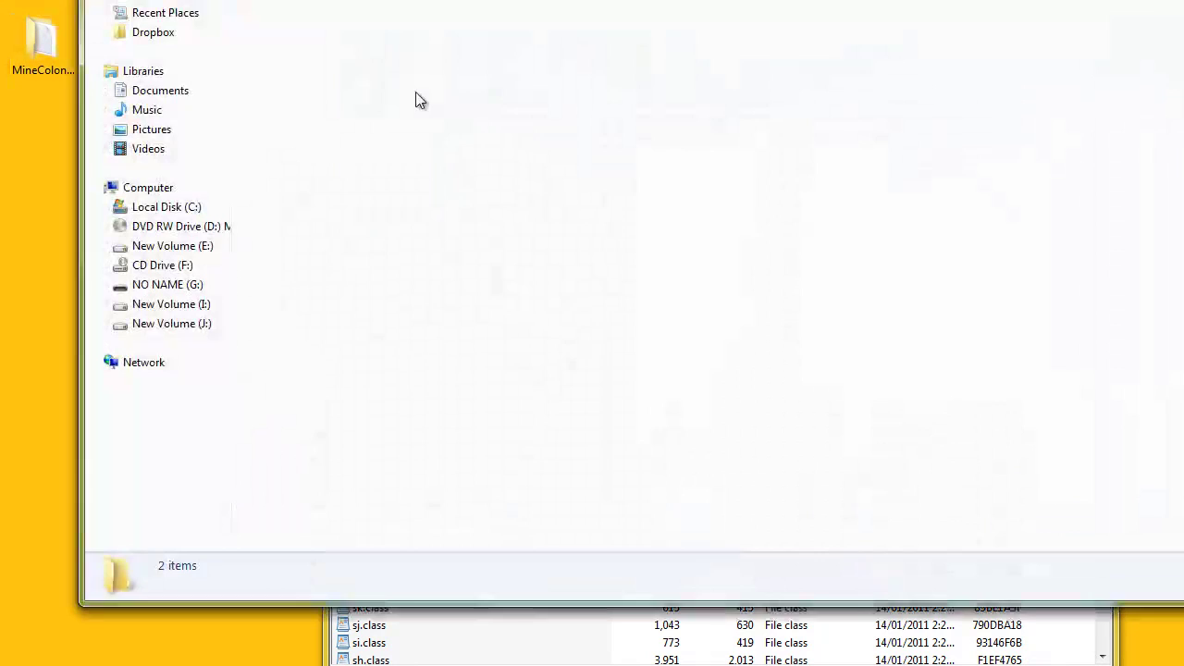
left_click_drag(310, 0, 309, 97)
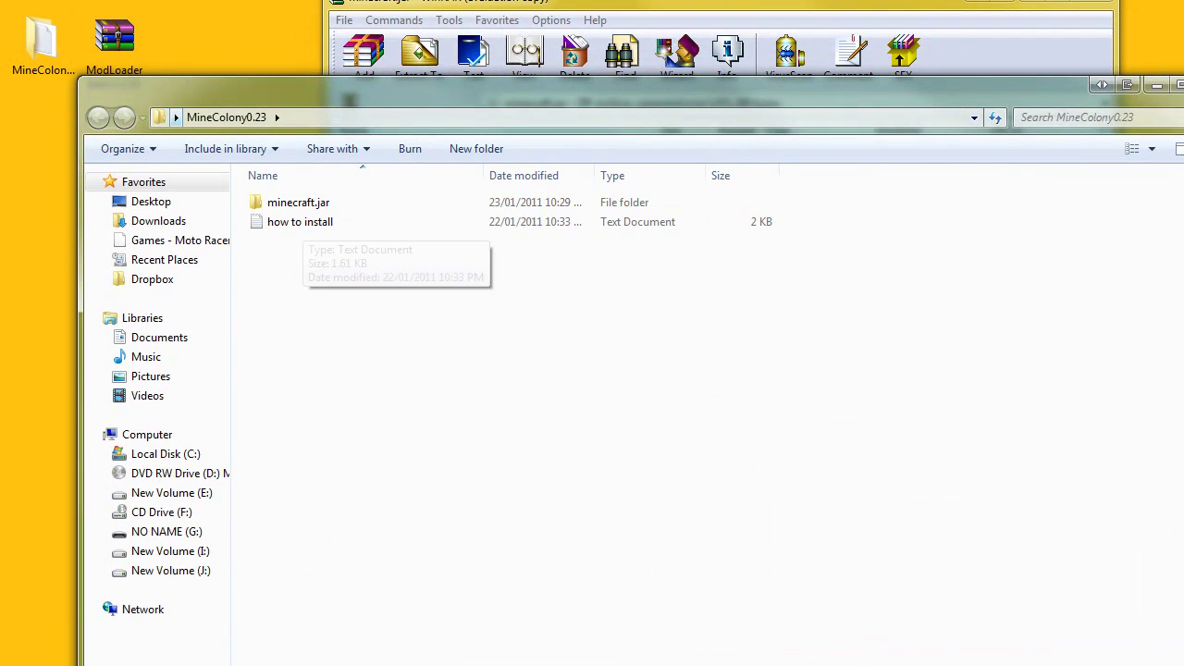
double_click(370, 205)
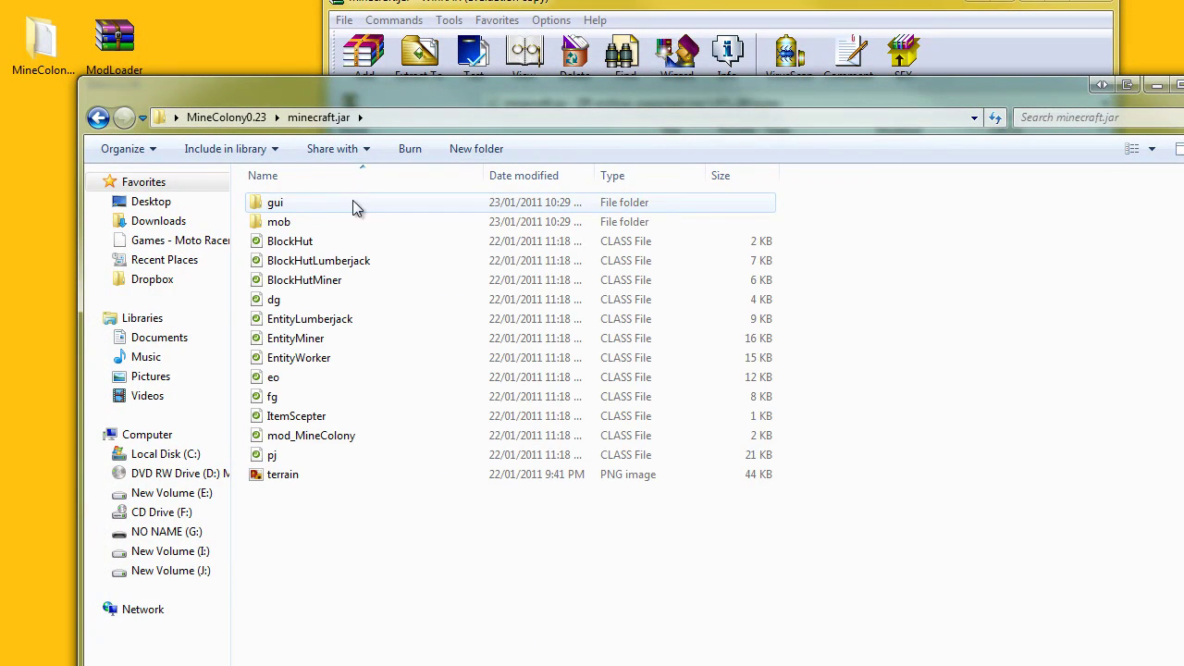
Add all MineColony files and folders to the minecraft.jar archive, replacing existing files, and close the mod folder
left_click_drag(309, 552, 321, 196)
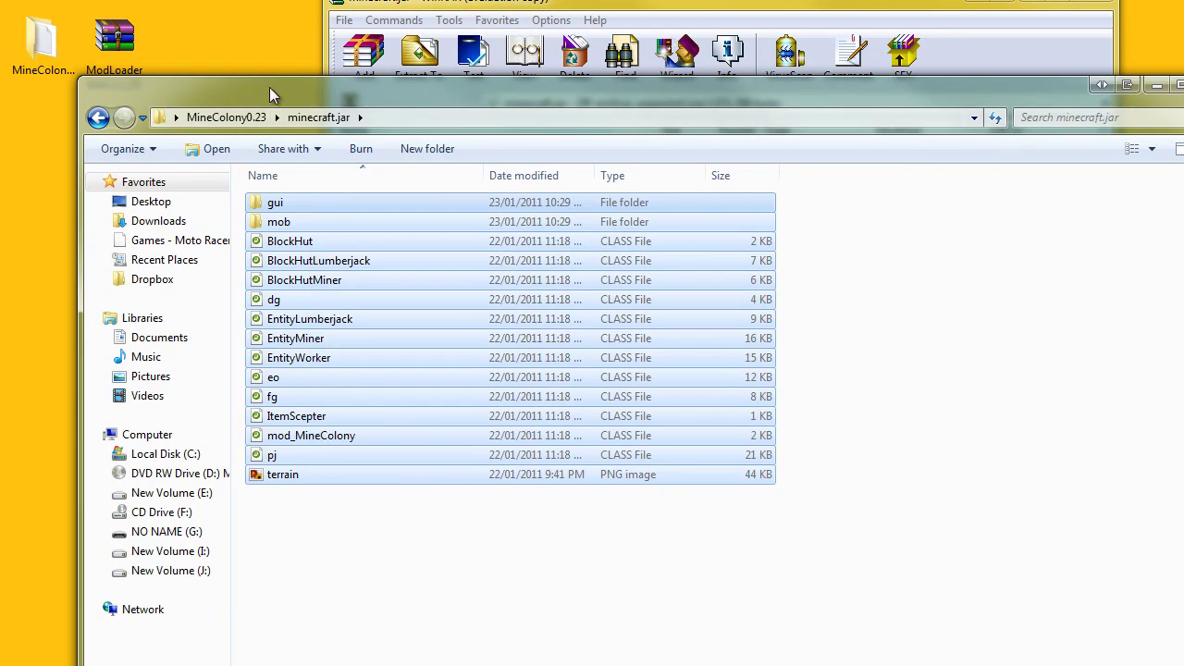
left_click_drag(269, 87, 897, 76)
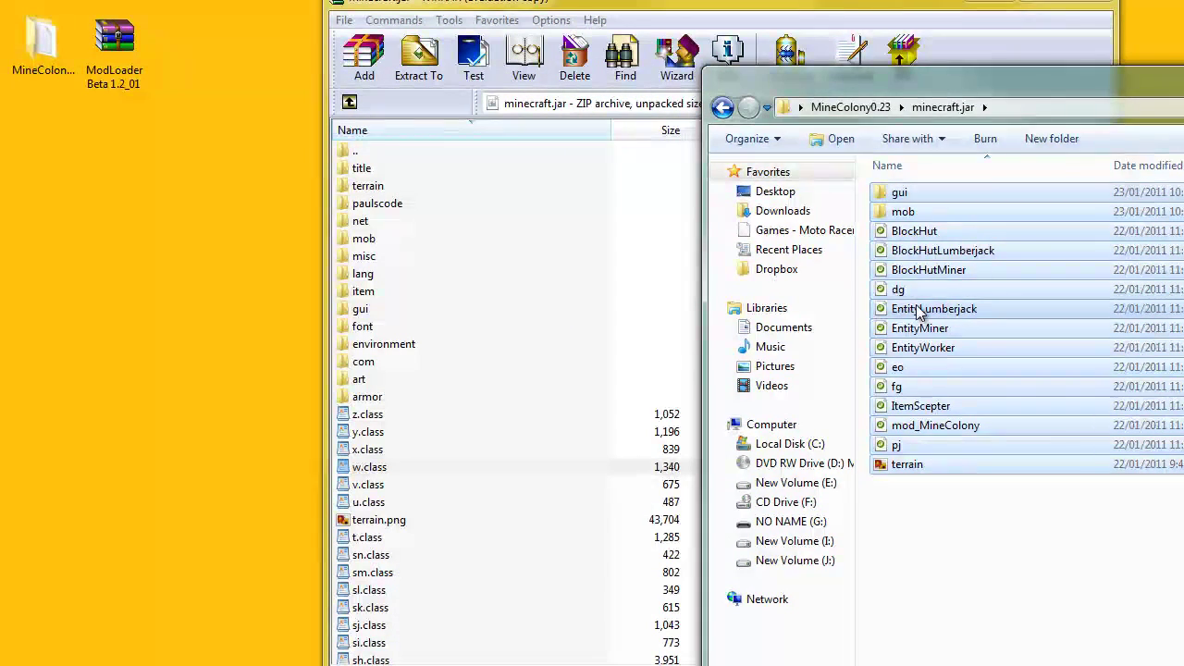
left_click_drag(912, 308, 467, 368)
left_click_drag(443, 481, 444, 479)
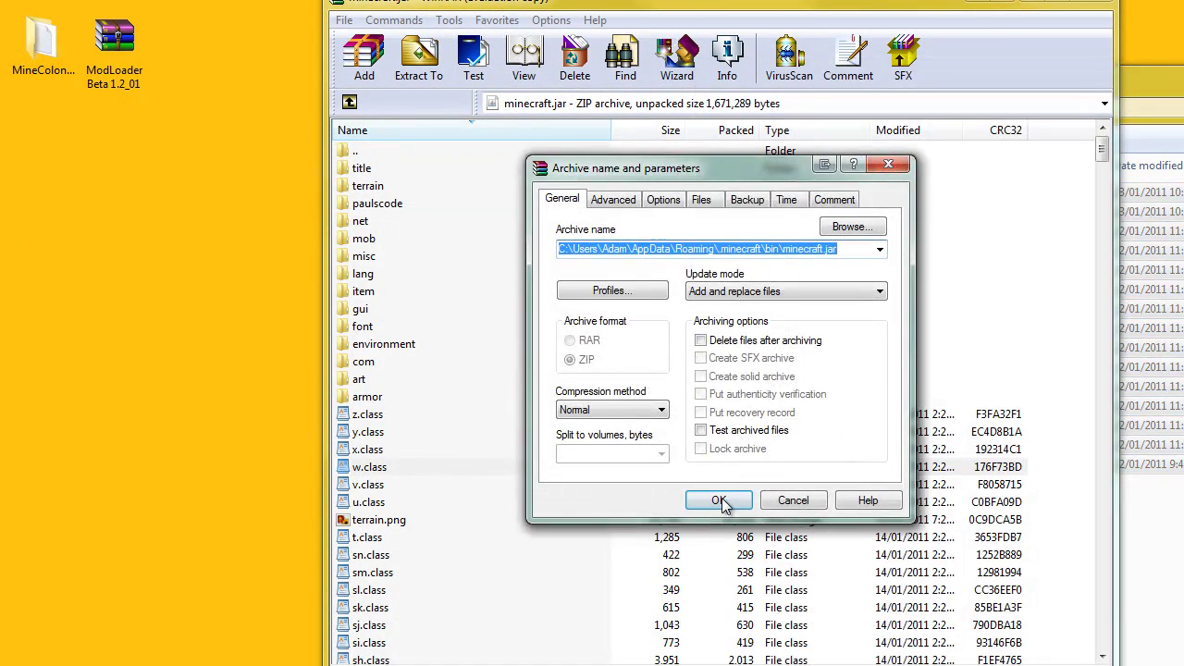
left_click(719, 496)
left_click(1131, 545)
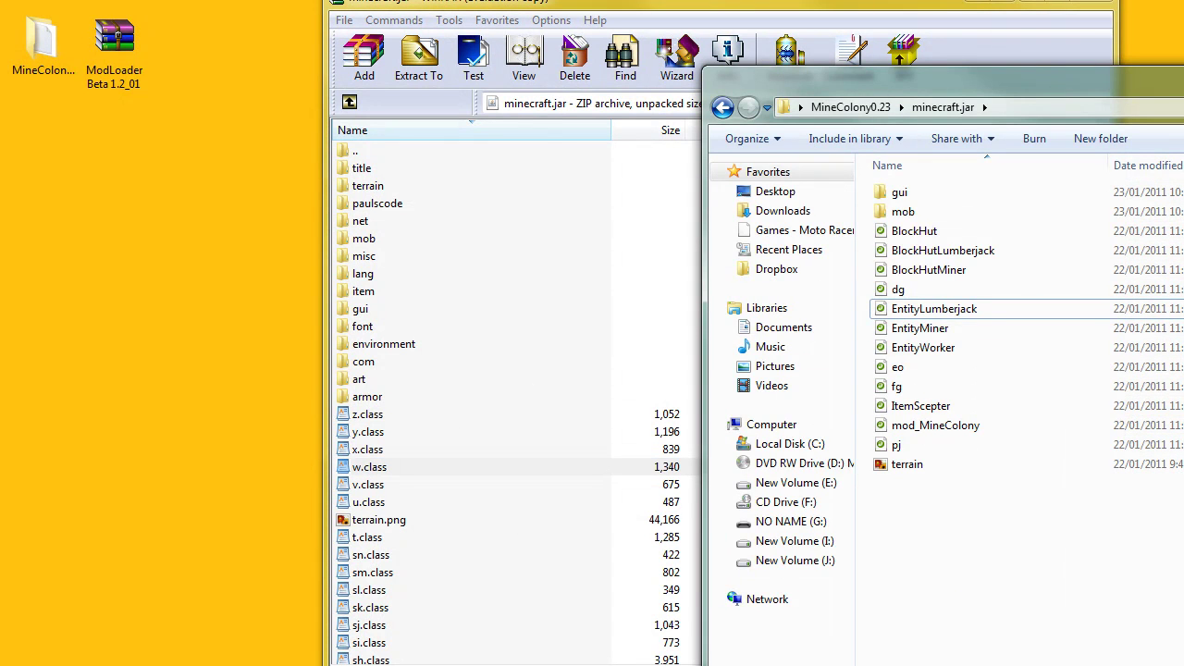
key("alt+F4")
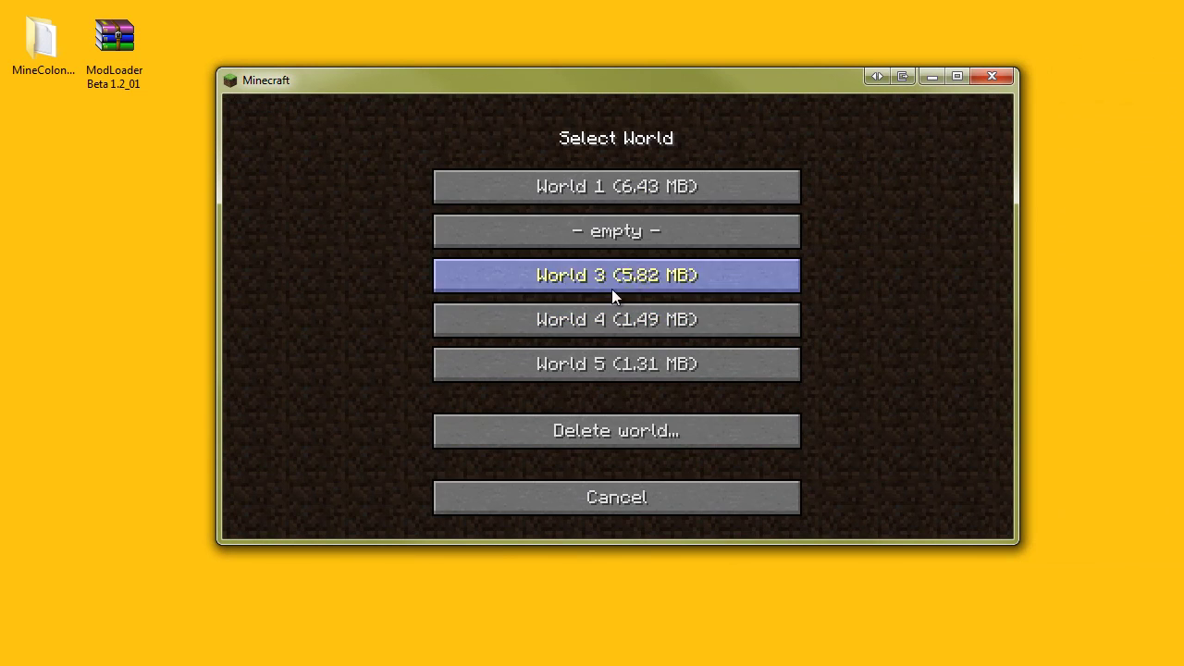
Create a new Minecraft world in the empty slot and walk up onto the grass
left_click(638, 238)
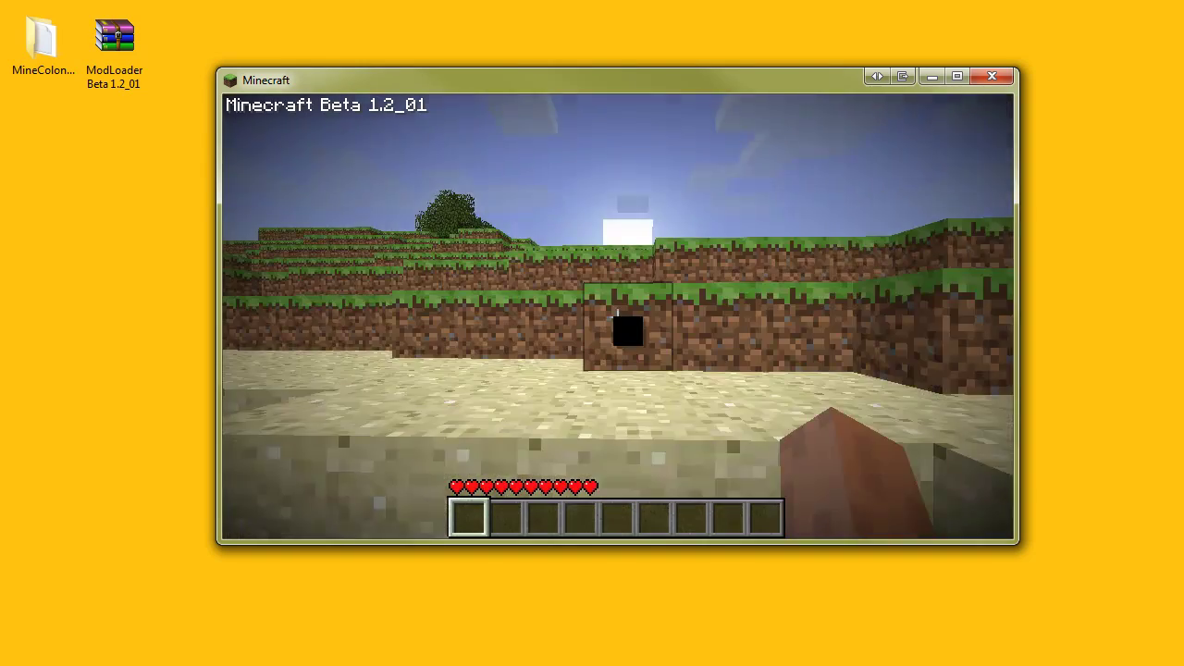
key("w")
key("space")
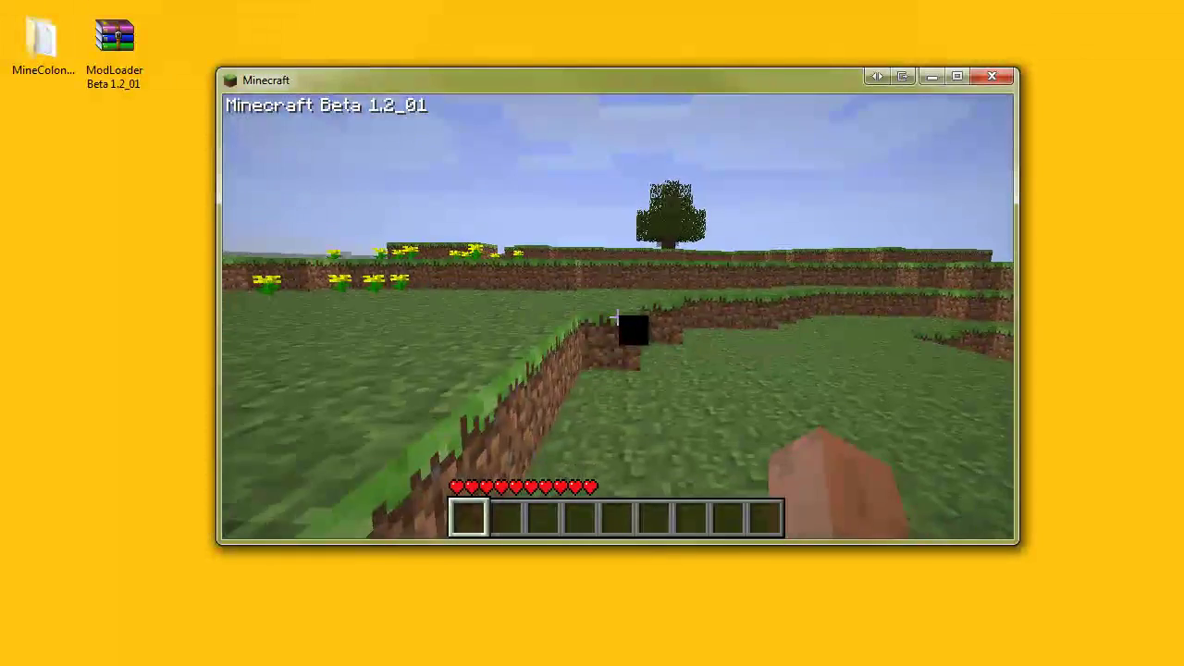
Set the game's graphics to Fast, toggle the framerate limit and return to the world
key("Escape")
left_click(629, 398)
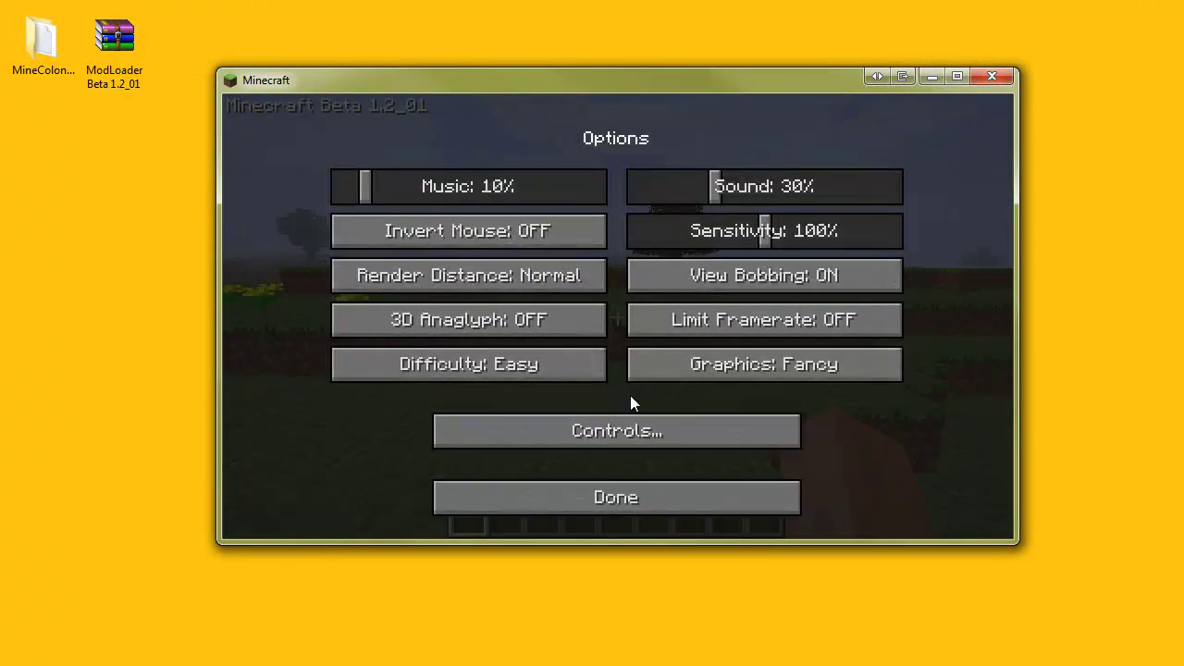
left_click(768, 366)
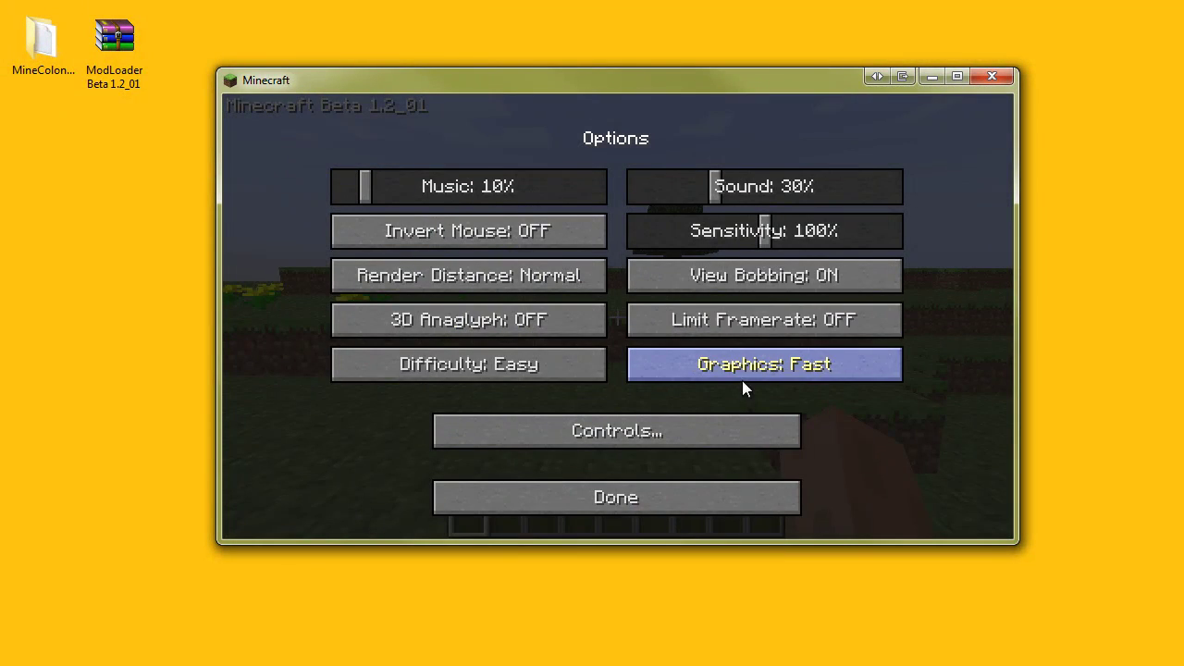
left_click(747, 321)
key("Escape")
Walk to the nearby tree and break through its leaves to reach the trunk
key("w")
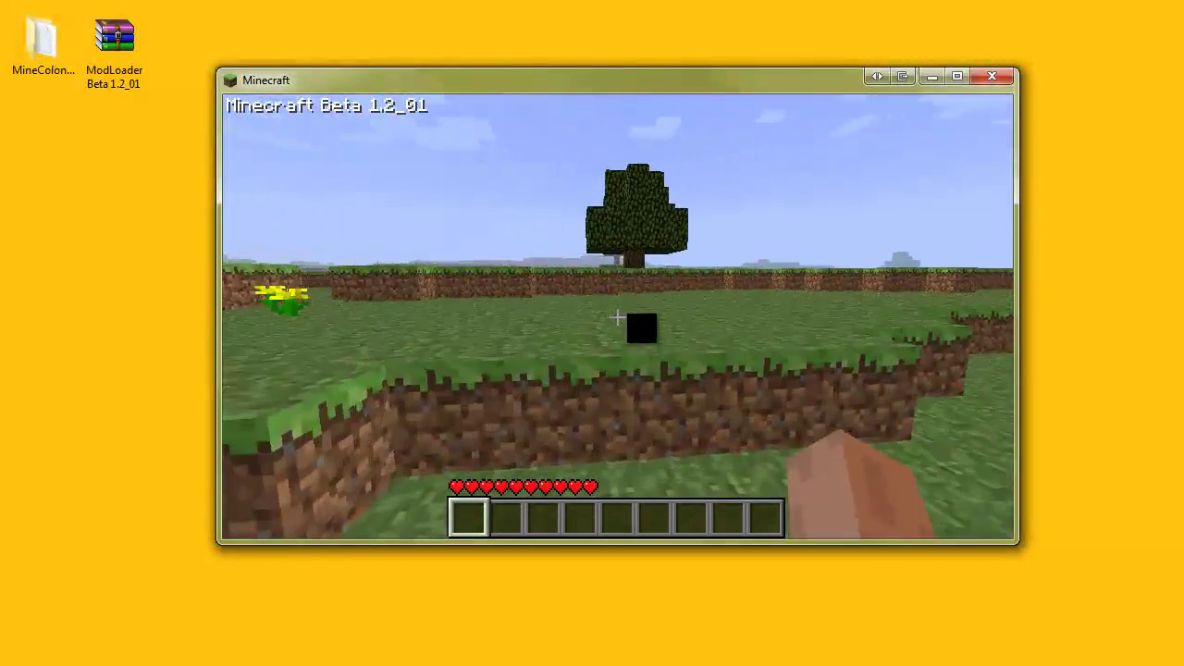
key("w")
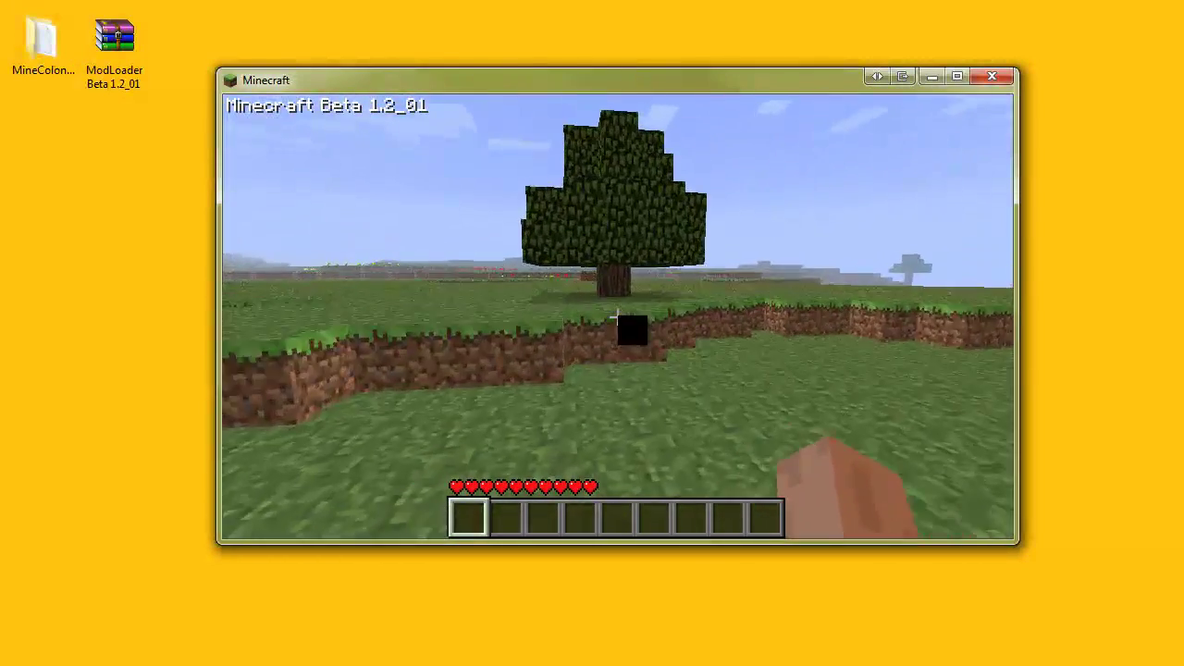
key("w")
left_click(617, 317)
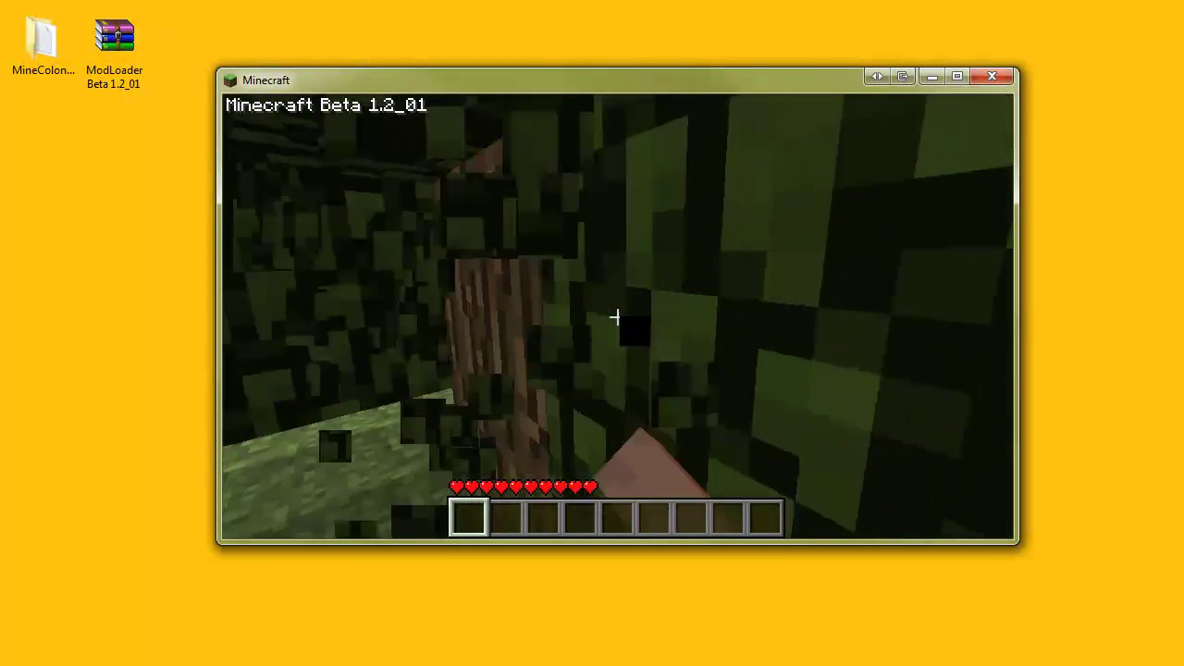
key("w")
Chop the tree's trunk blocks by hand, collect four wood logs and walk out onto the open grass
left_click(616, 317)
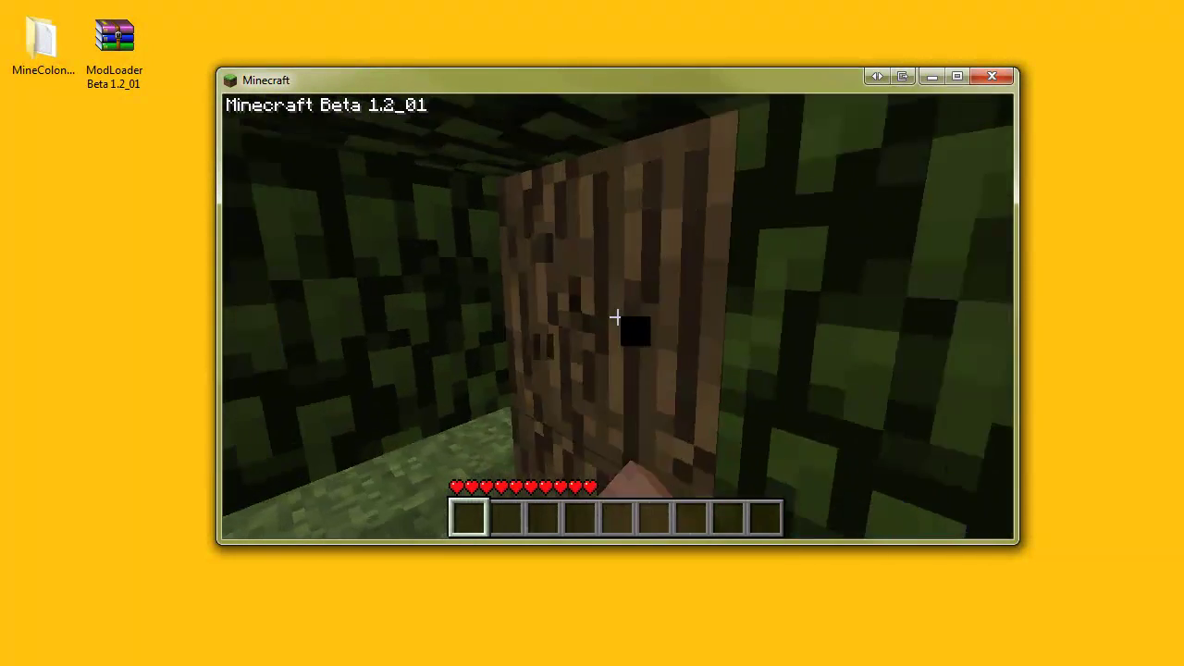
left_click(617, 317)
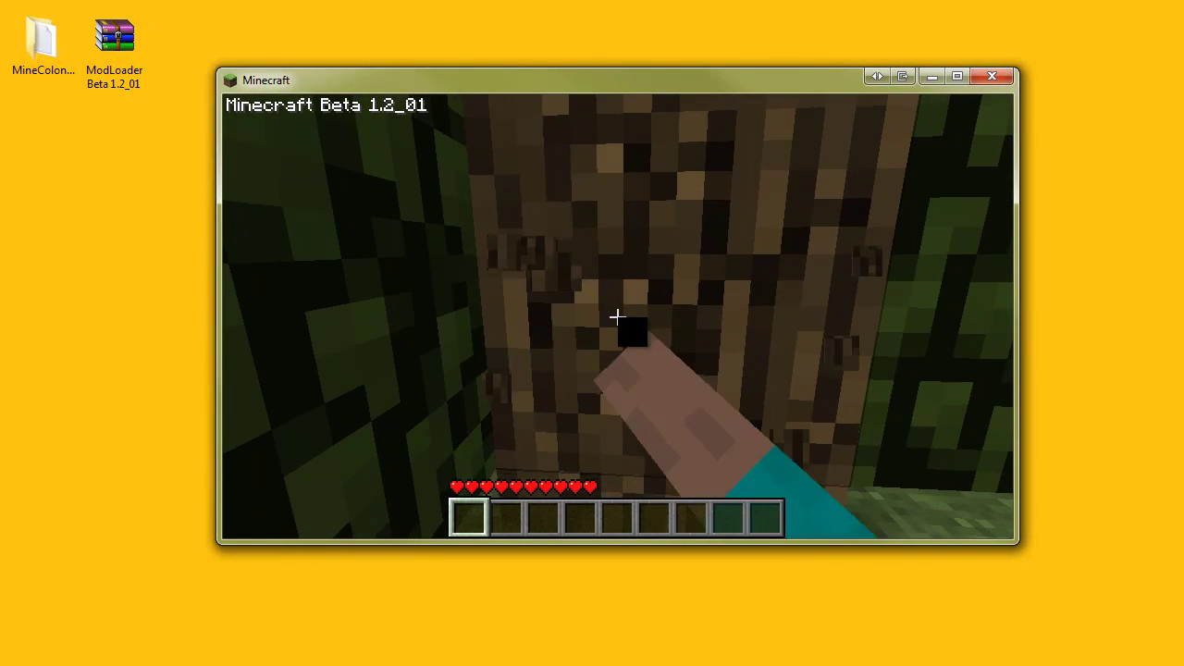
left_click(617, 317)
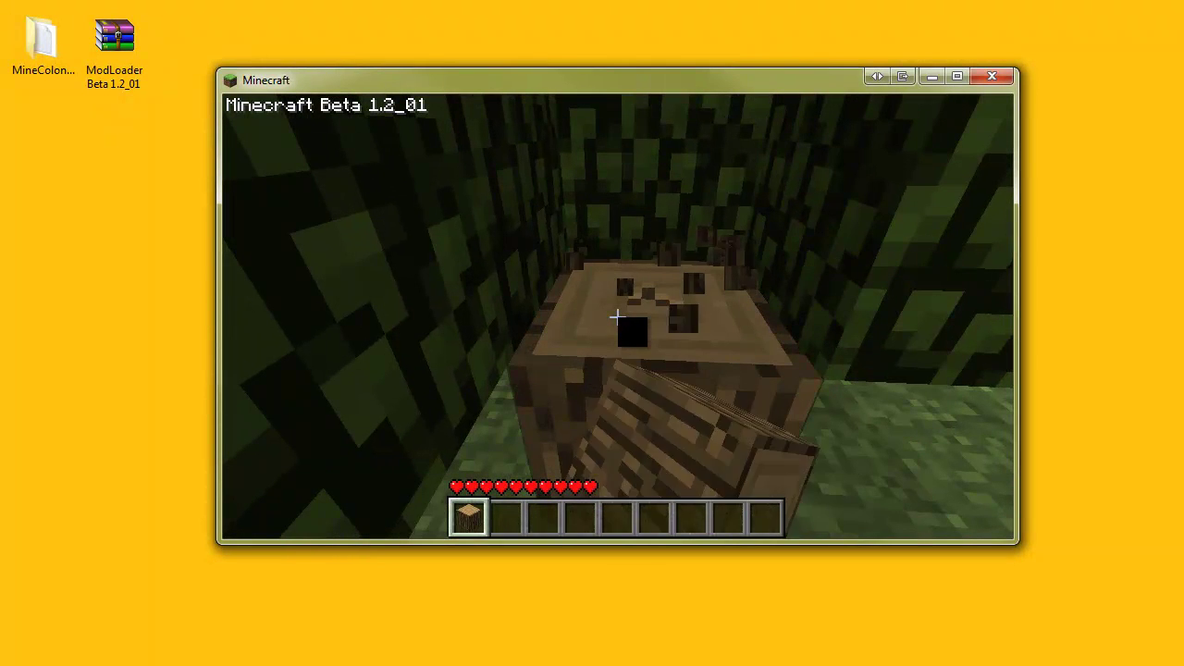
left_click(617, 317)
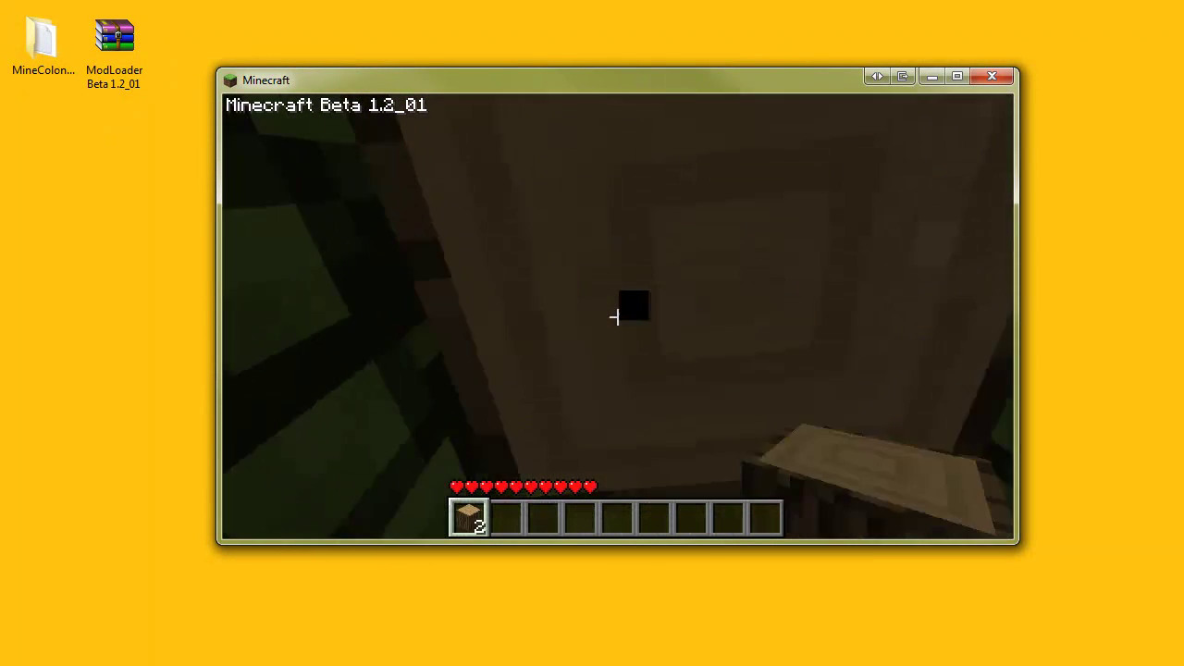
left_click(614, 317)
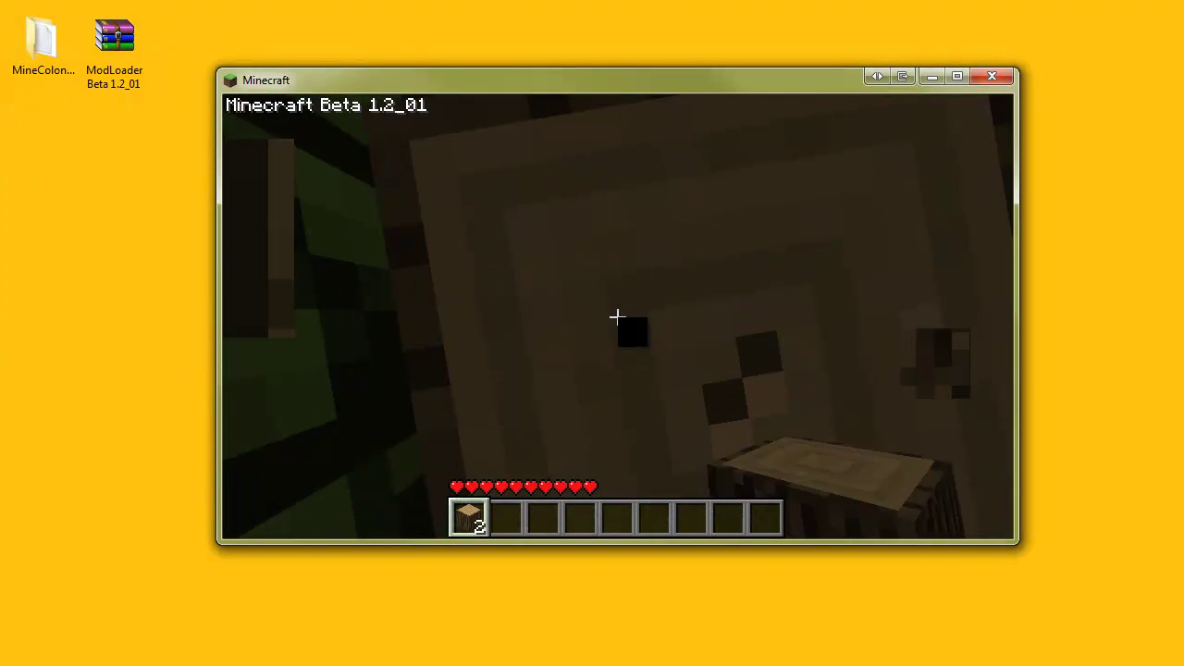
left_click(614, 317)
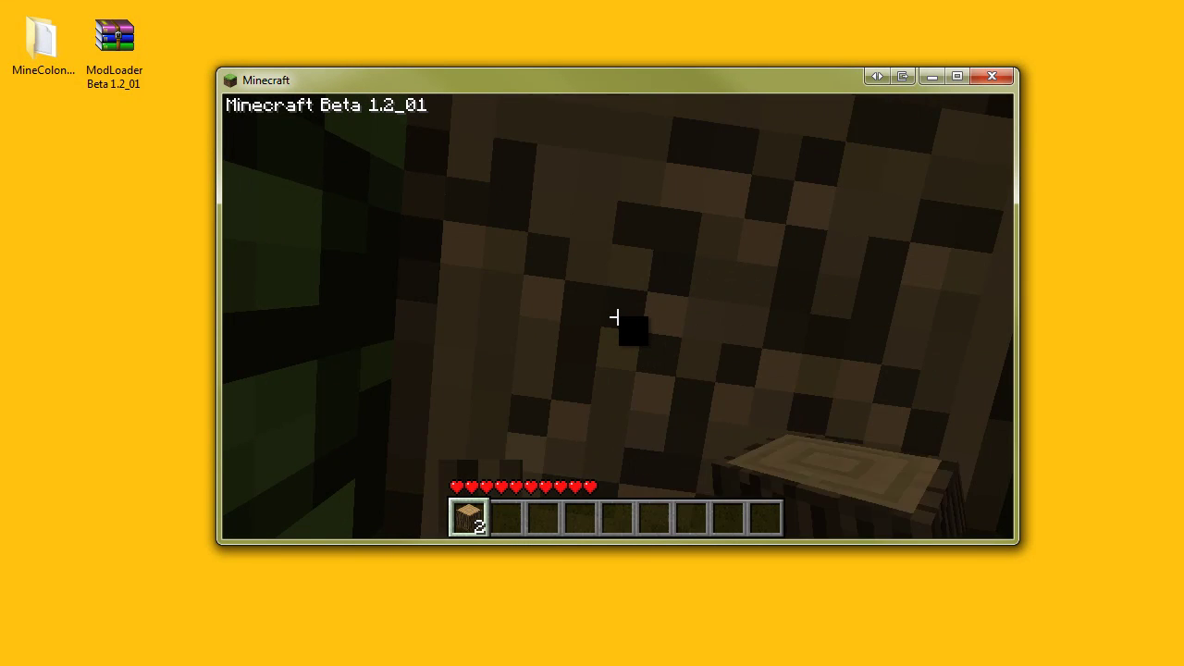
left_click(614, 317)
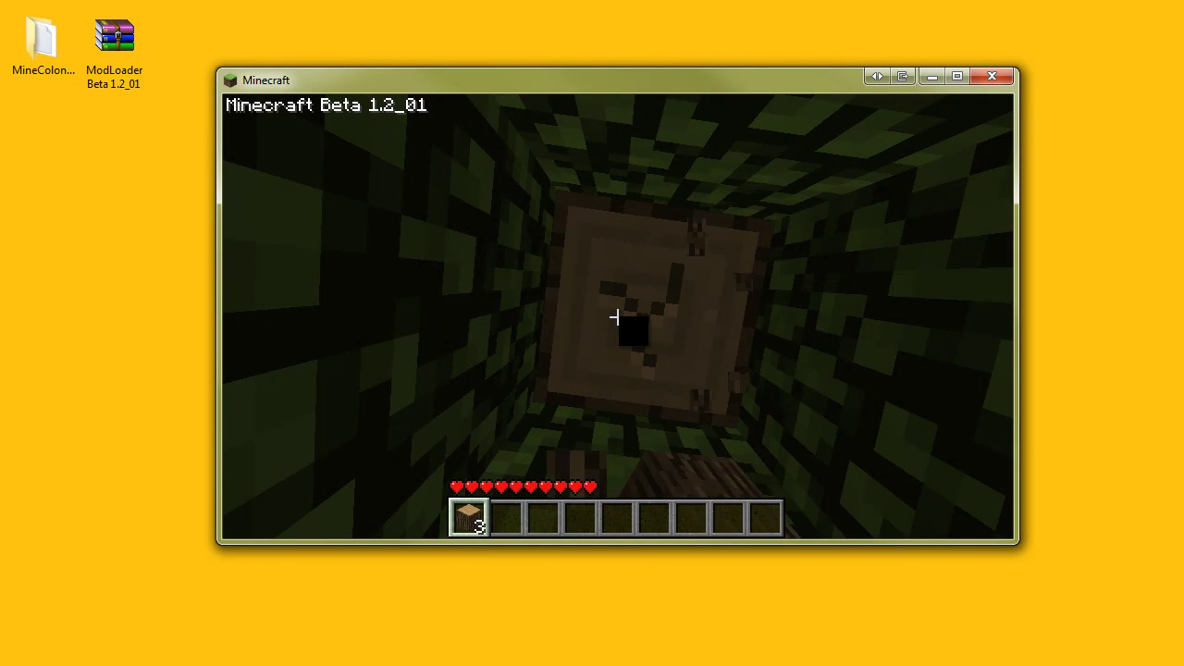
left_click(614, 317)
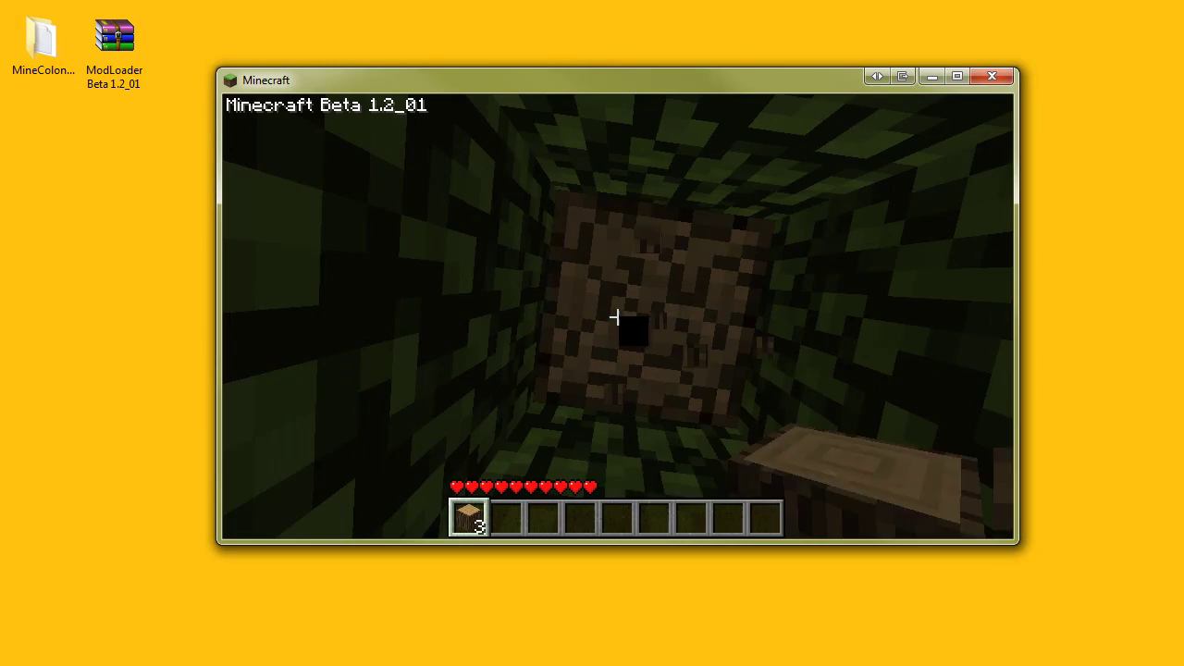
key("w")
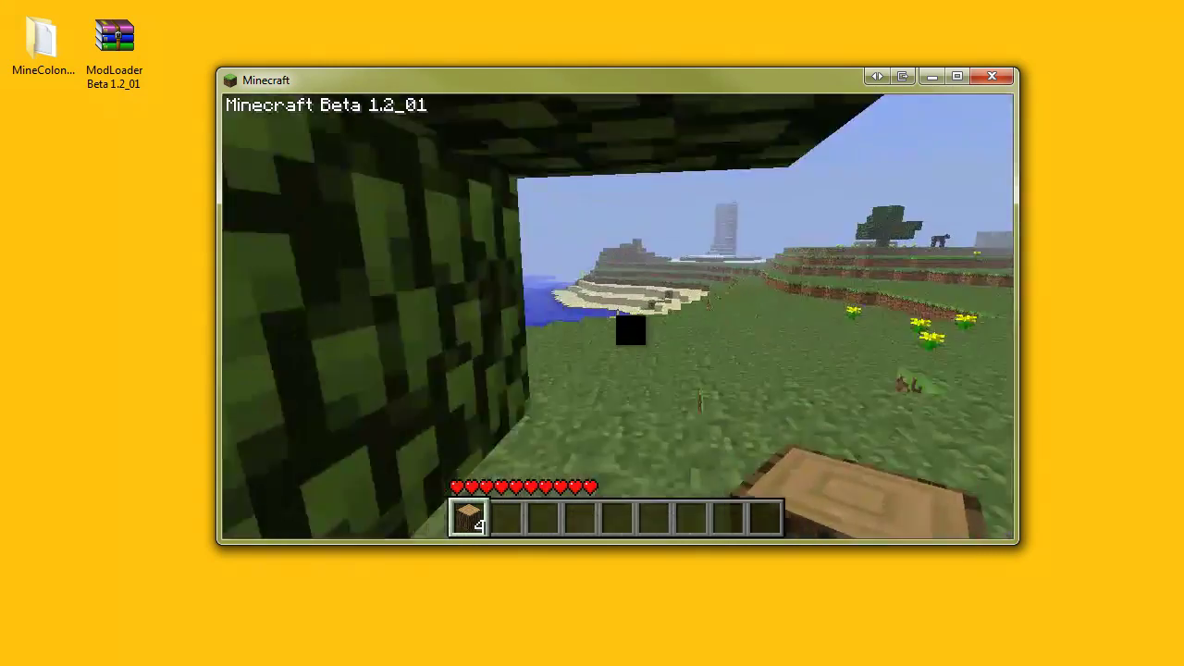
key("w")
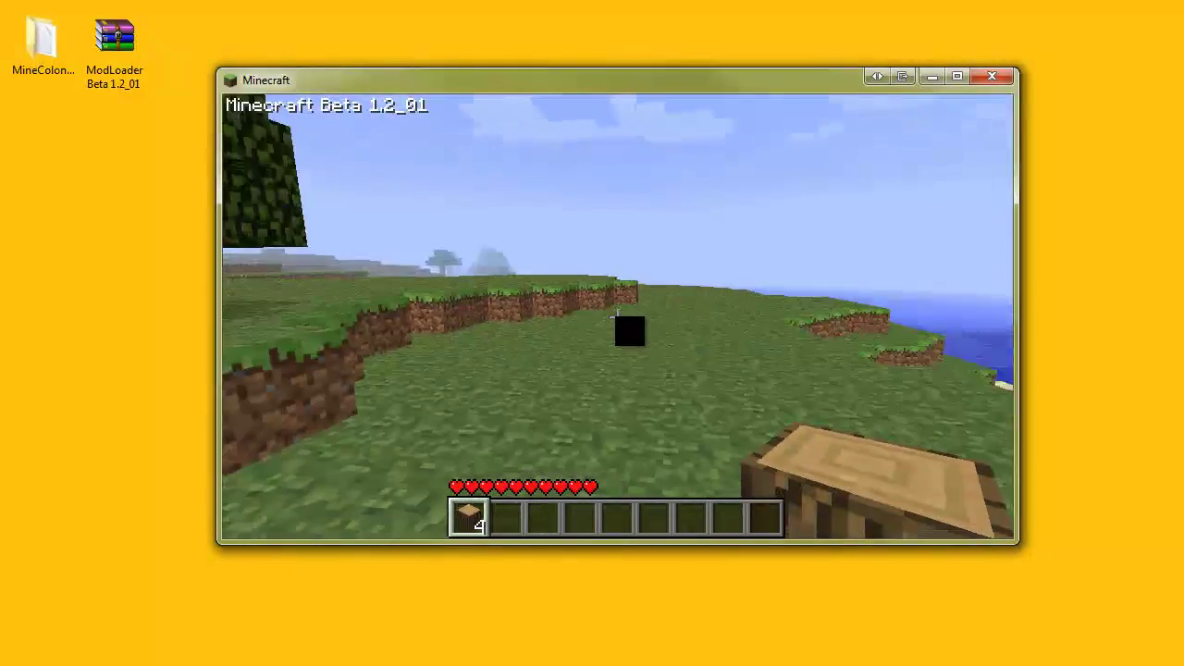
Craft all four logs into 16 wooden planks in the inventory's crafting grid
key("e")
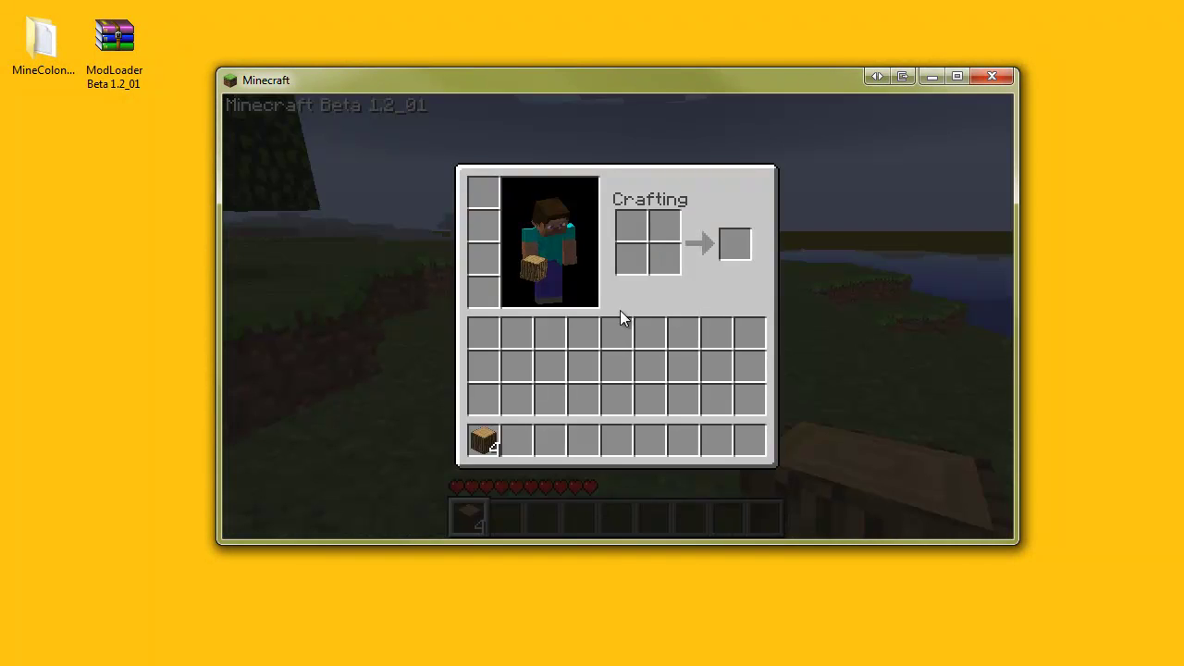
left_click(482, 442)
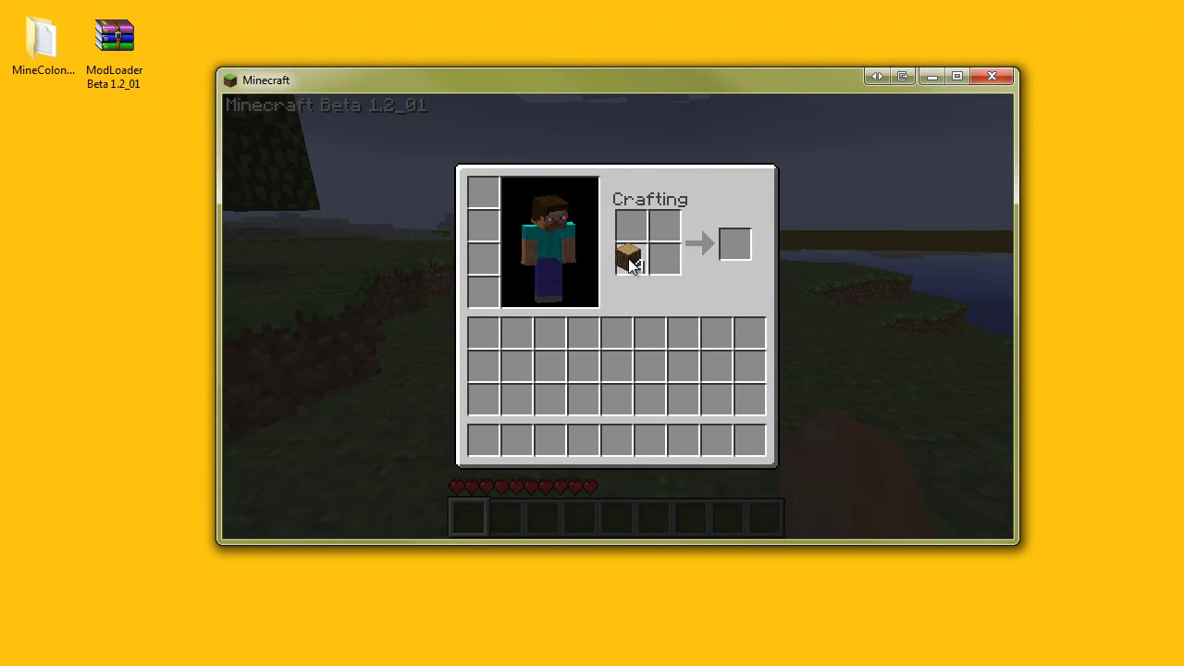
left_click(629, 262)
left_click(735, 244)
Craft a crafting table from four planks, put it in hotbar slot 8 and store the remaining 12 planks in the inventory
left_click(664, 259)
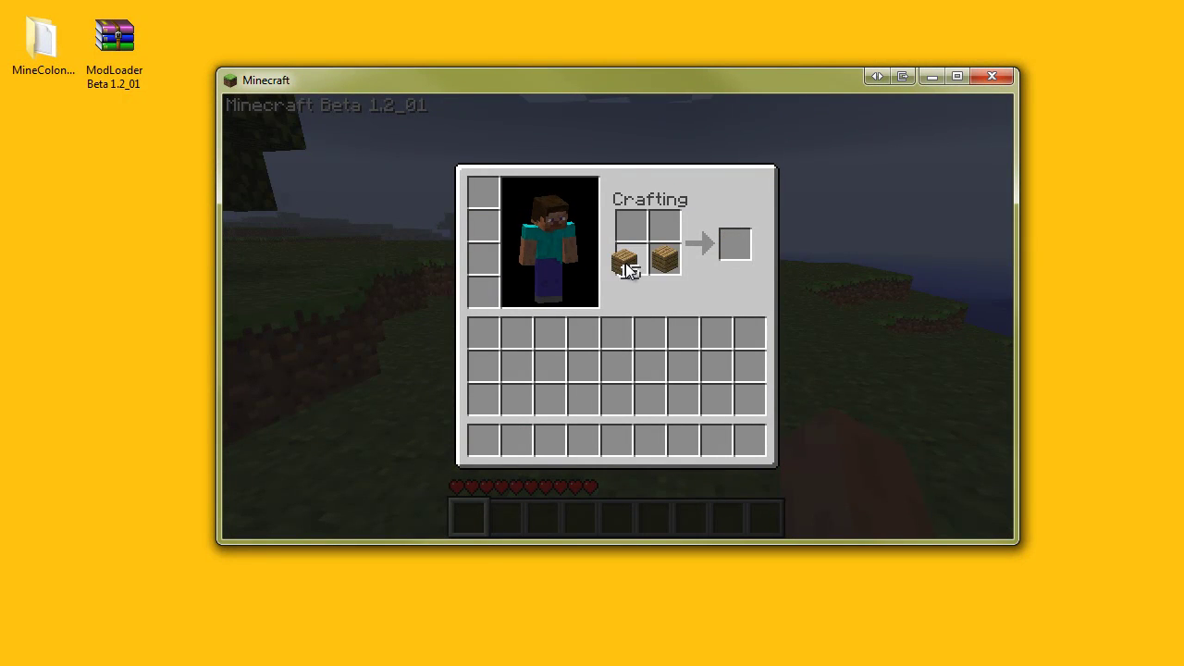
right_click(632, 252)
right_click(632, 229)
left_click(664, 231)
left_click(735, 244)
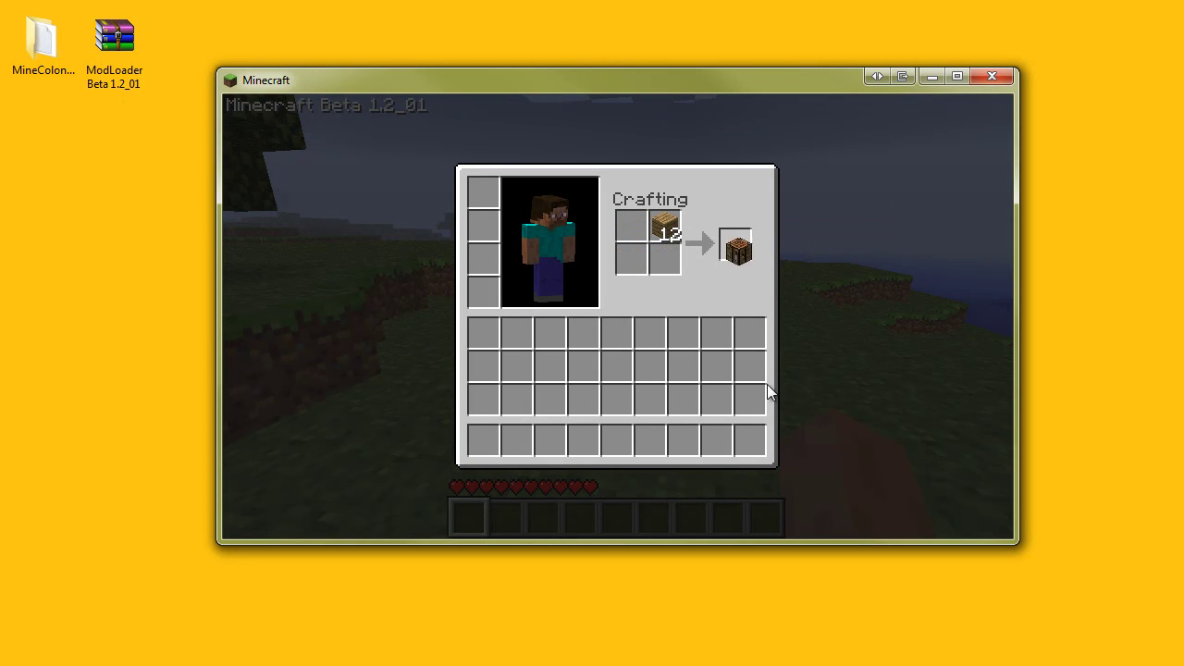
left_click(721, 444)
left_click(662, 231)
left_click(659, 370)
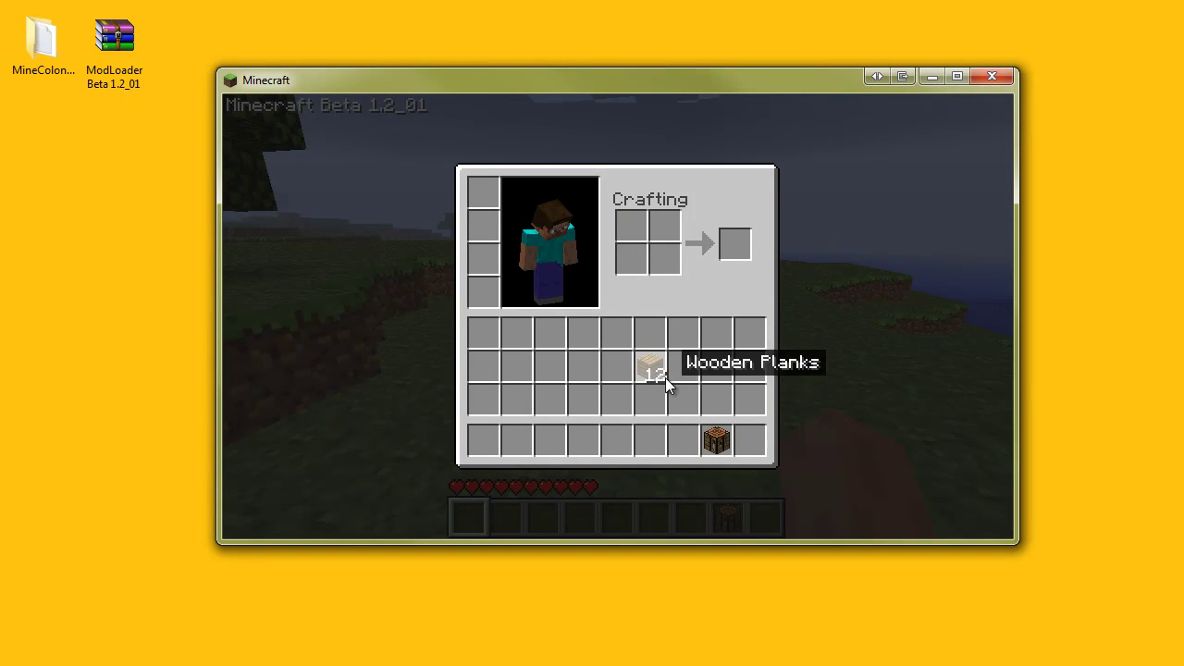
key("e")
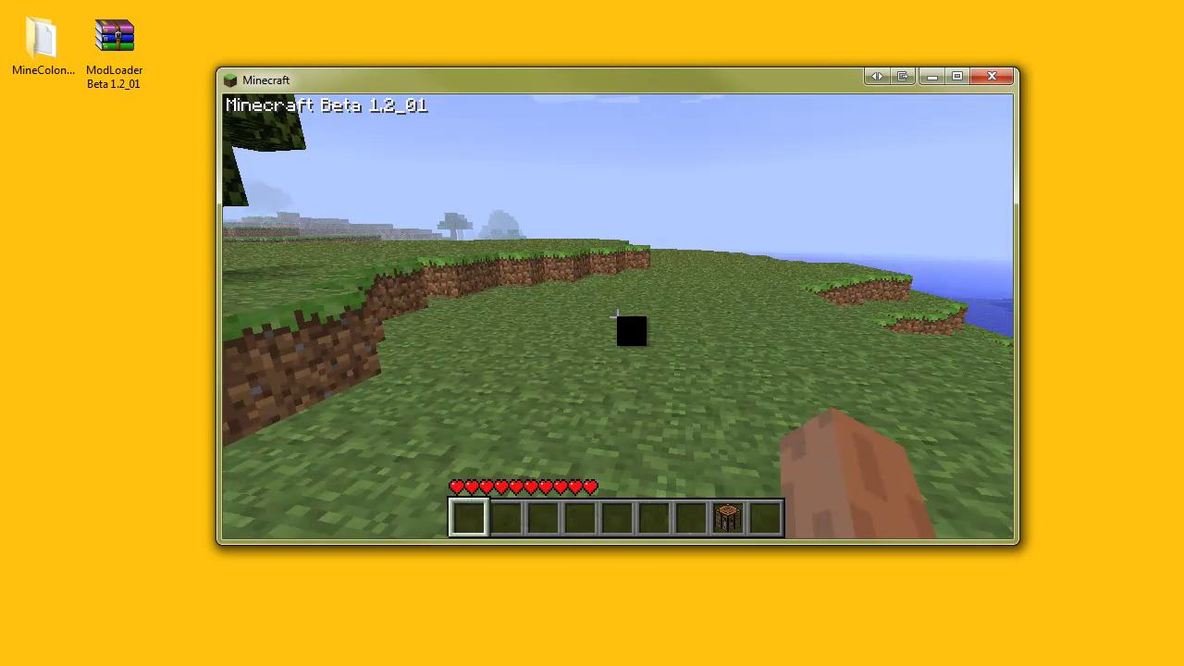
Select the crafting table in hotbar slot 8 and place it on the grass ahead
key("7")
key("9")
key("8")
right_click(618, 317)
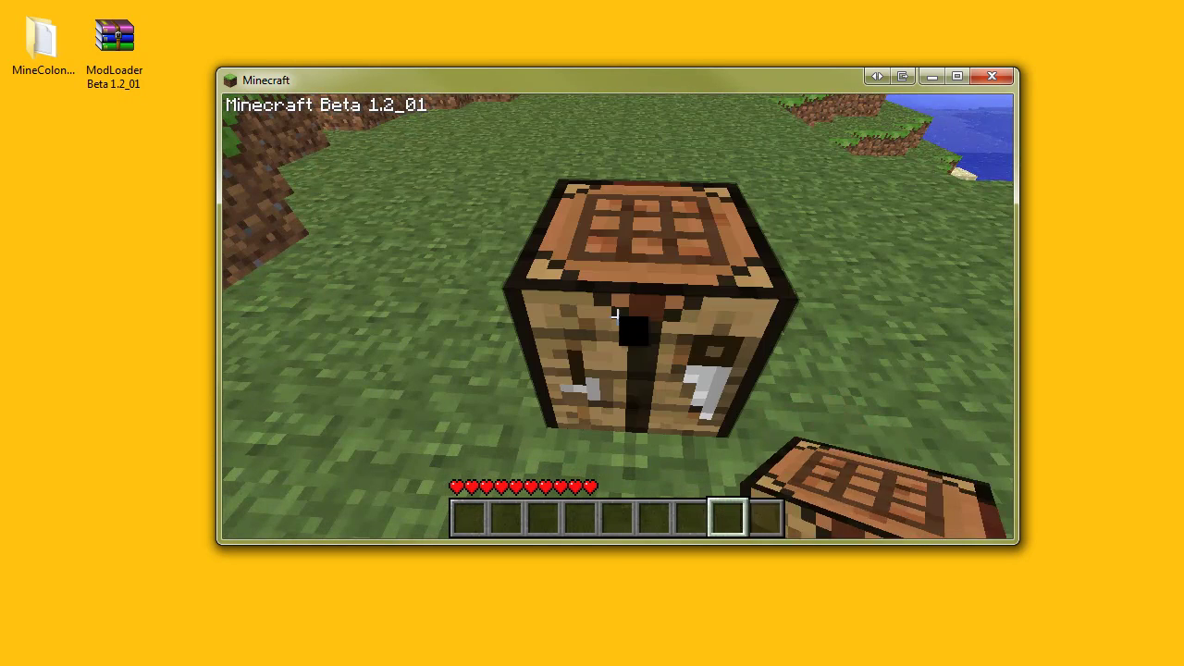
Use the placed crafting table to craft four sticks from two planks and store them in the inventory
right_click(618, 317)
left_click(665, 364)
left_click(591, 276)
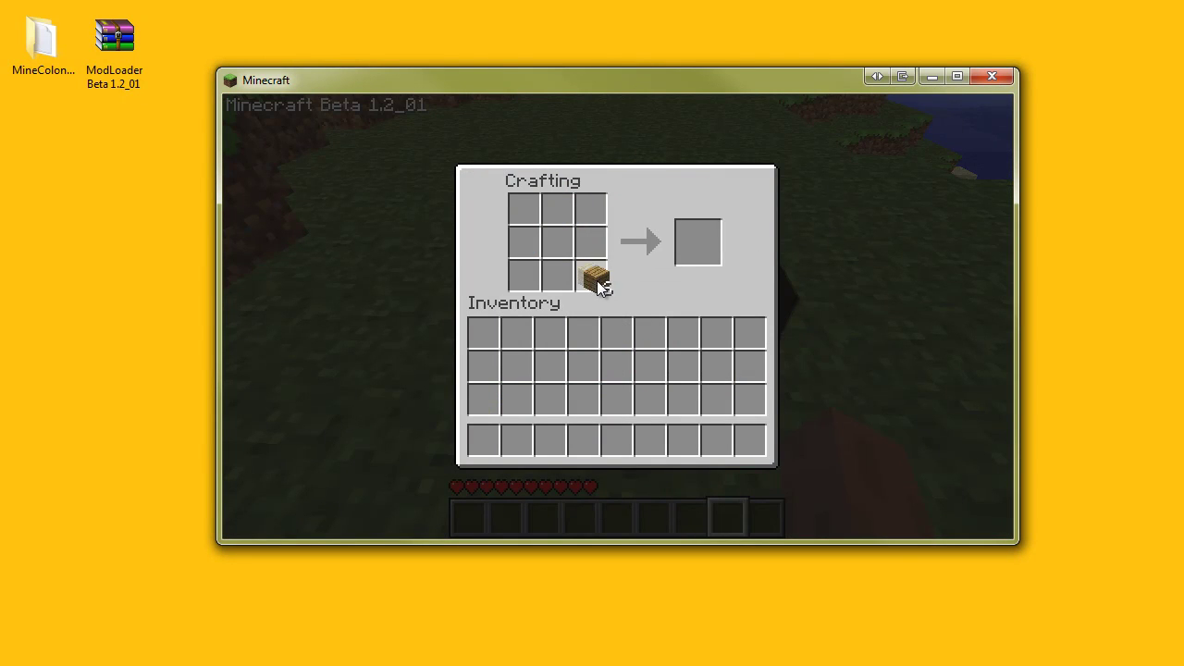
right_click(591, 275)
left_click(595, 239)
left_click(696, 241)
left_click(621, 332)
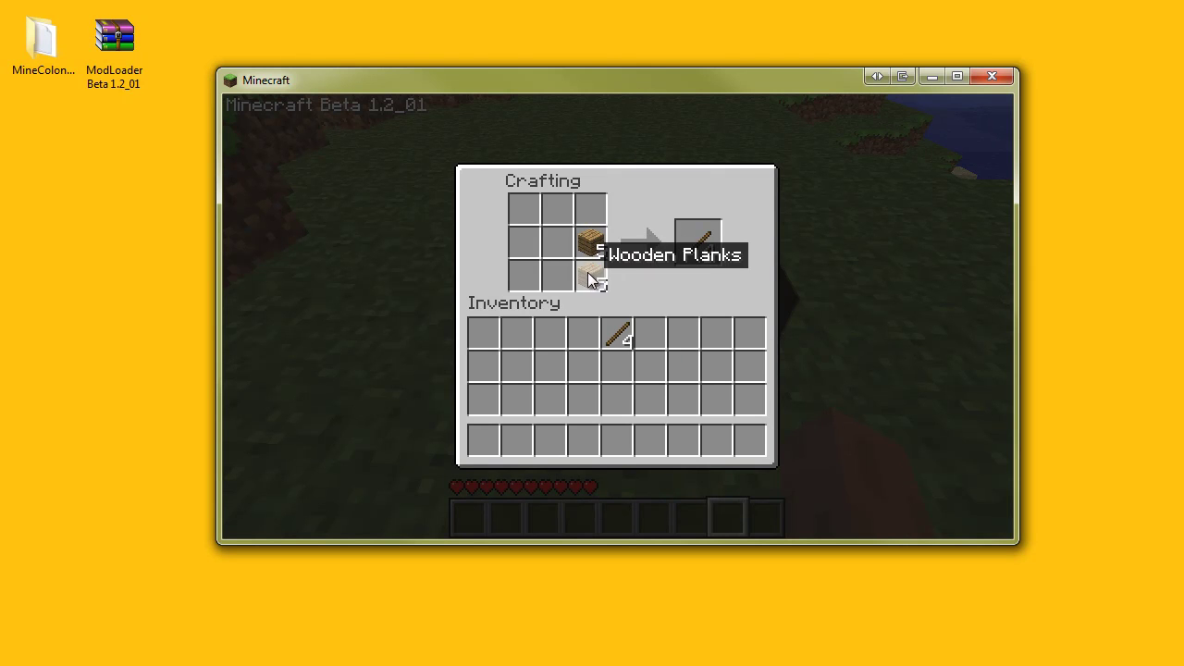
Rearrange the planks and sticks in the crafting grid and craft a wooden axe
left_click(588, 273)
right_click(587, 273)
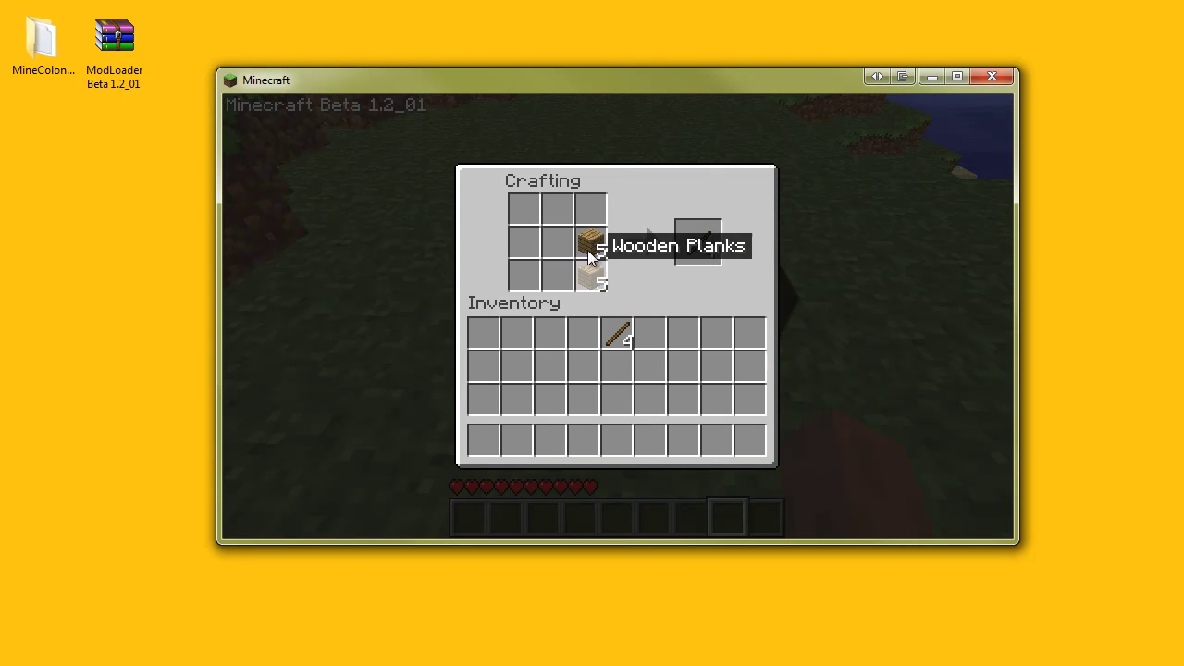
left_click(588, 246)
left_click(560, 247)
left_click(592, 273)
left_click(590, 209)
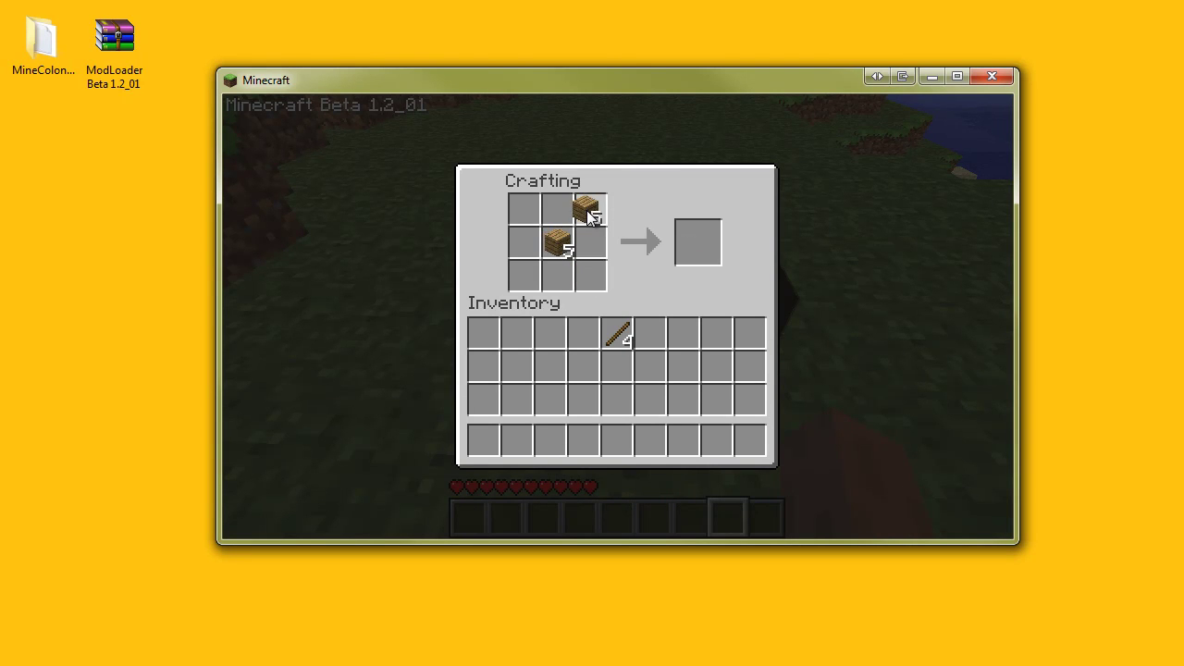
left_click(625, 334)
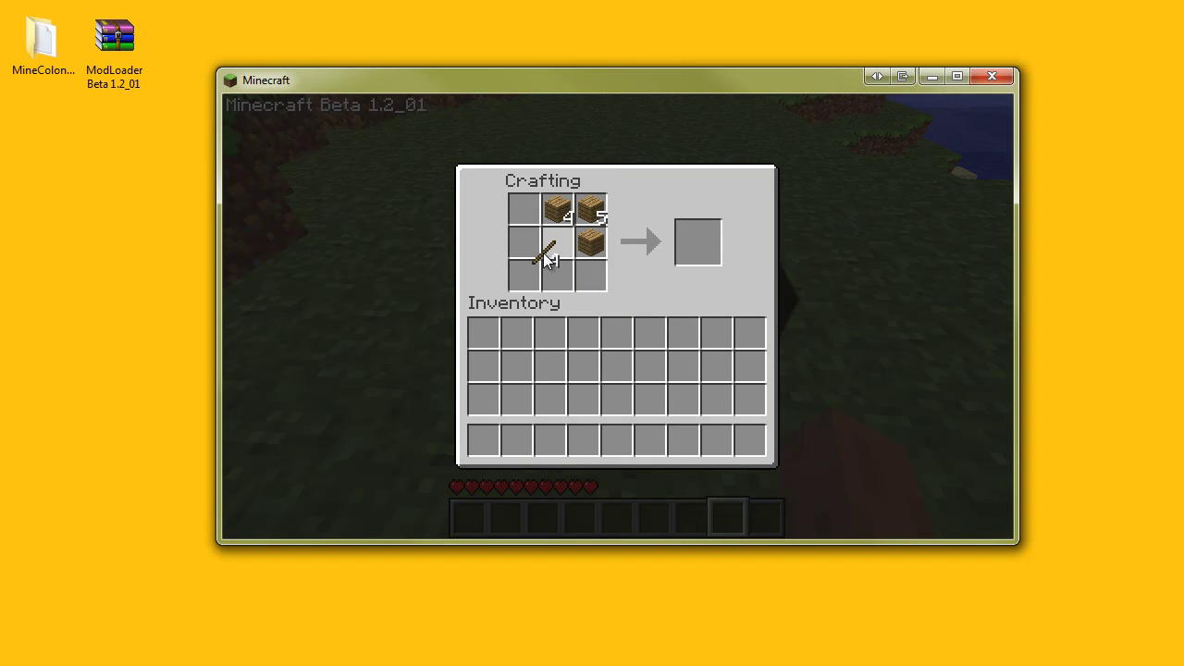
left_click(694, 246)
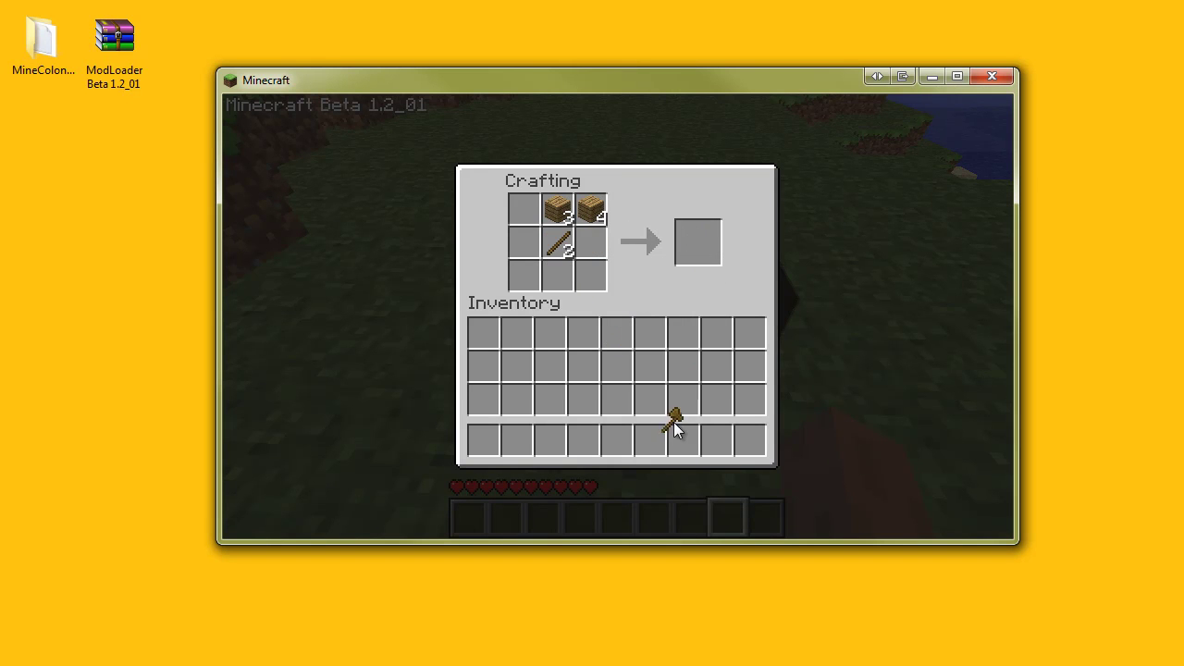
Clear the crafting grid by moving the leftover seven planks and two sticks back into the inventory
left_click(592, 211)
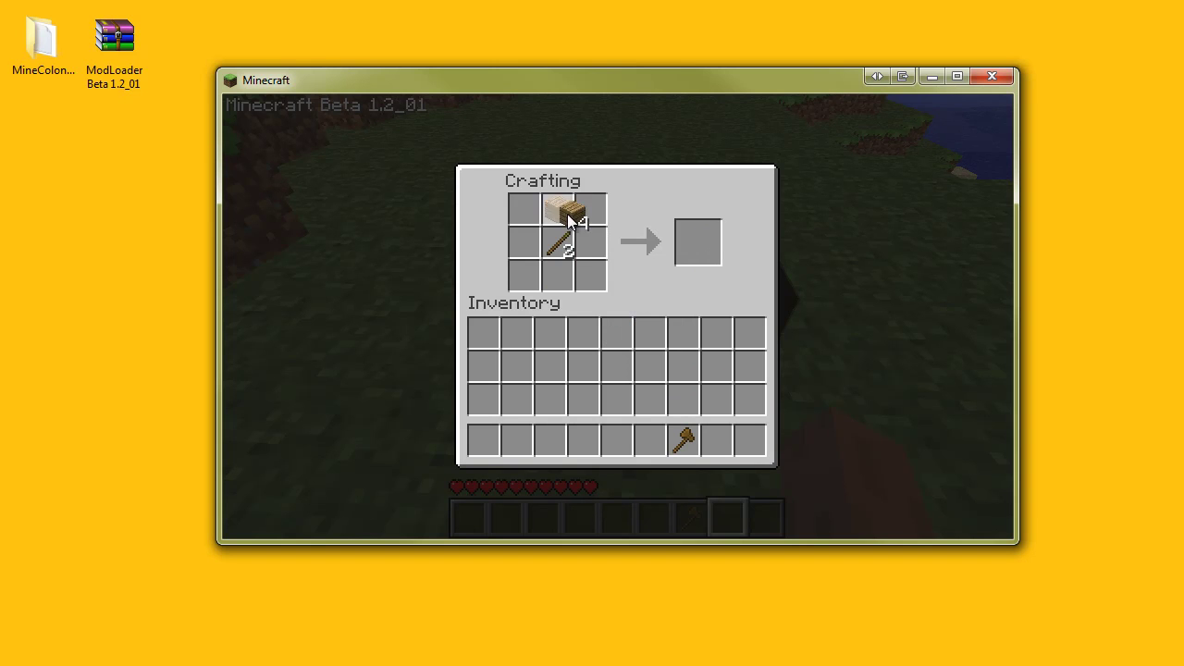
left_click(561, 215)
left_click(555, 333)
left_click(563, 247)
left_click(582, 337)
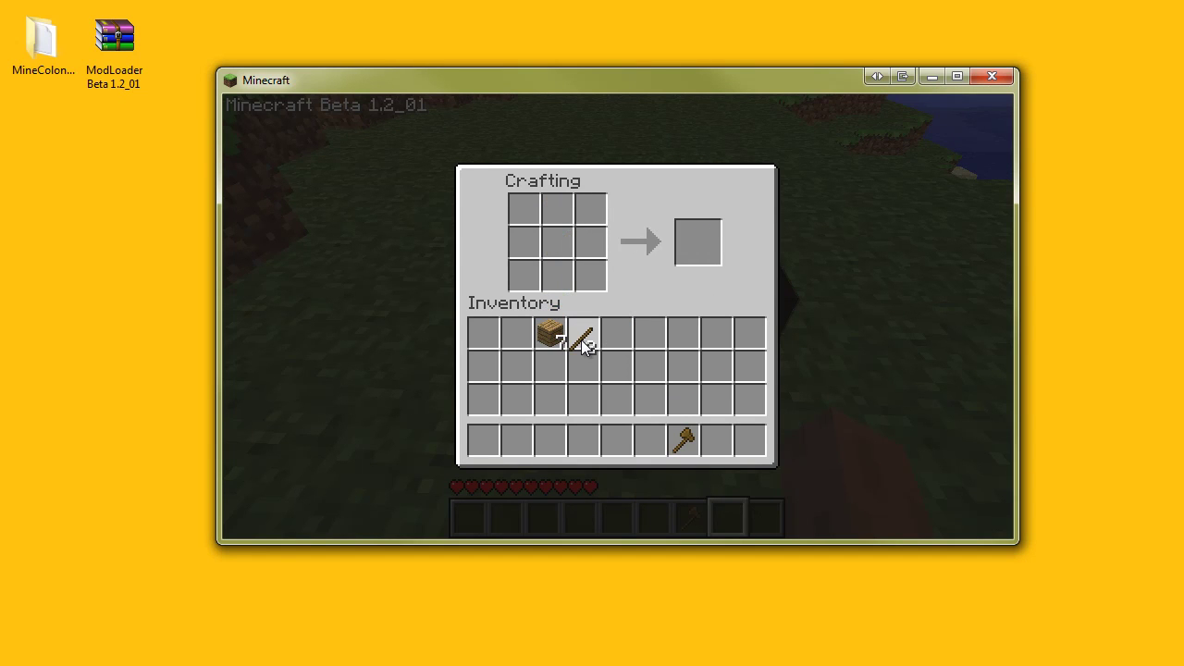
Try to lay out the seven planks around the edge of the crafting grid, and leave the crafting table
left_click(549, 333)
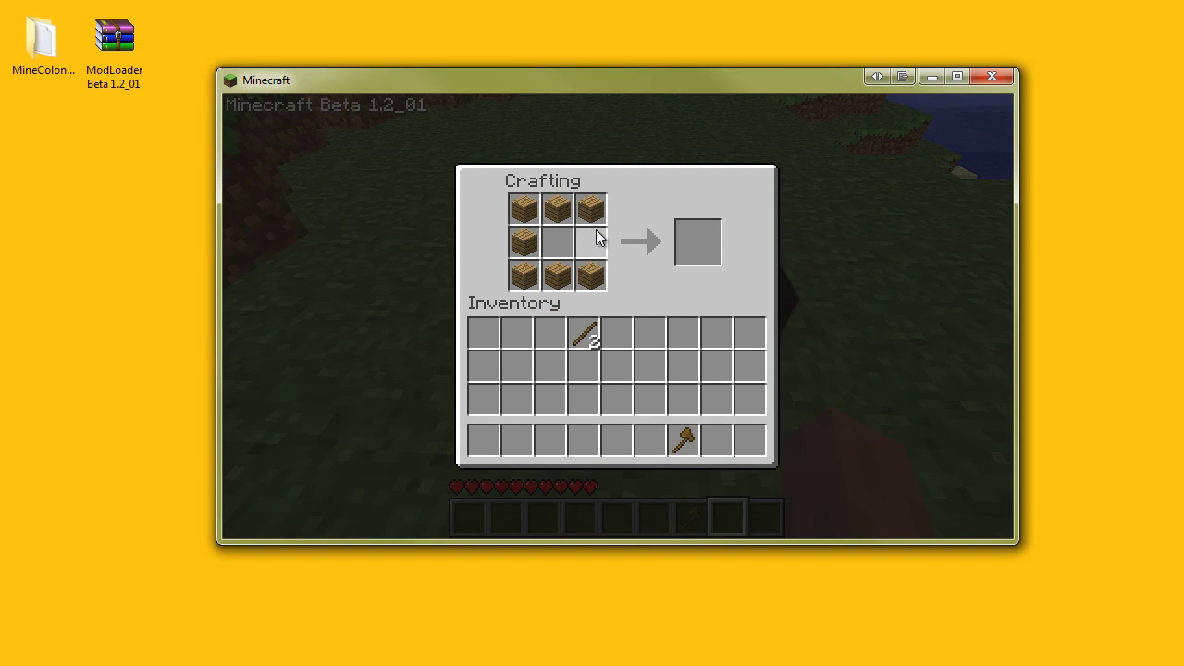
key("e")
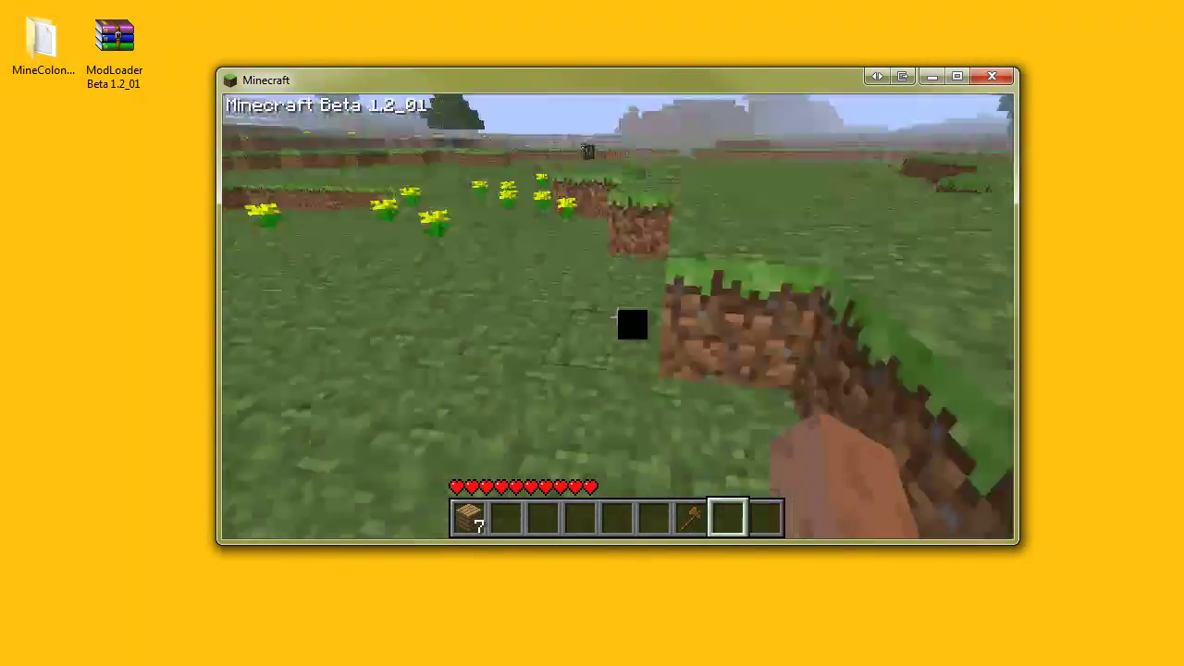
Walk across the flowered meadow and up the grassy ledges to the next tree
key("w")
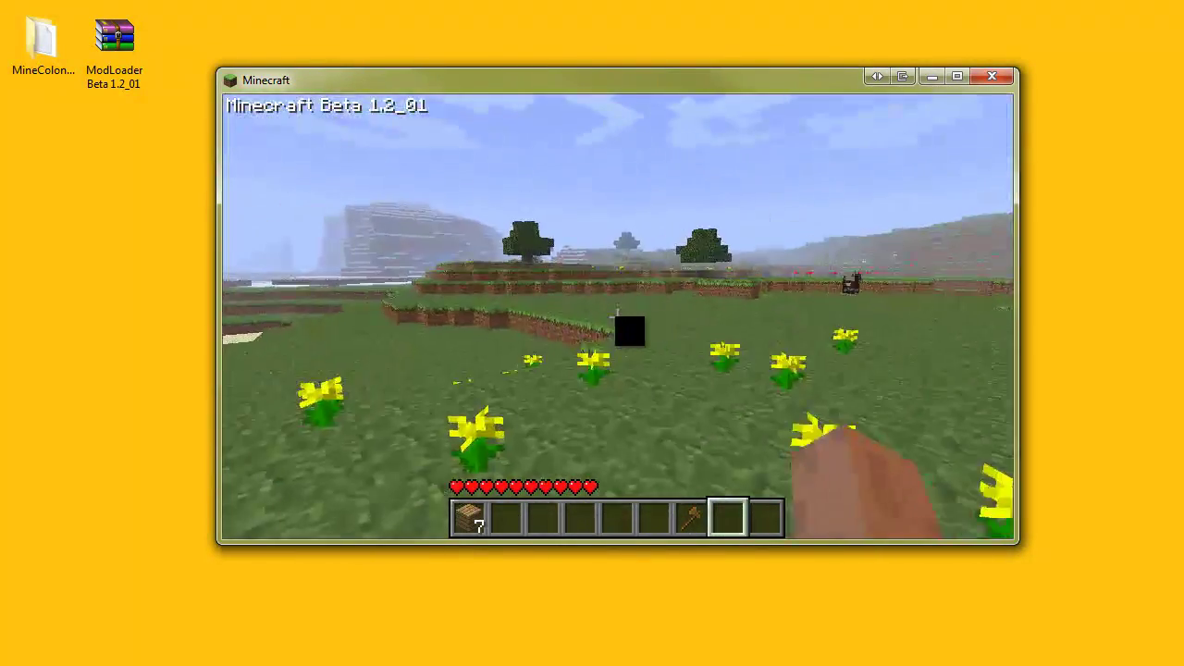
key("w")
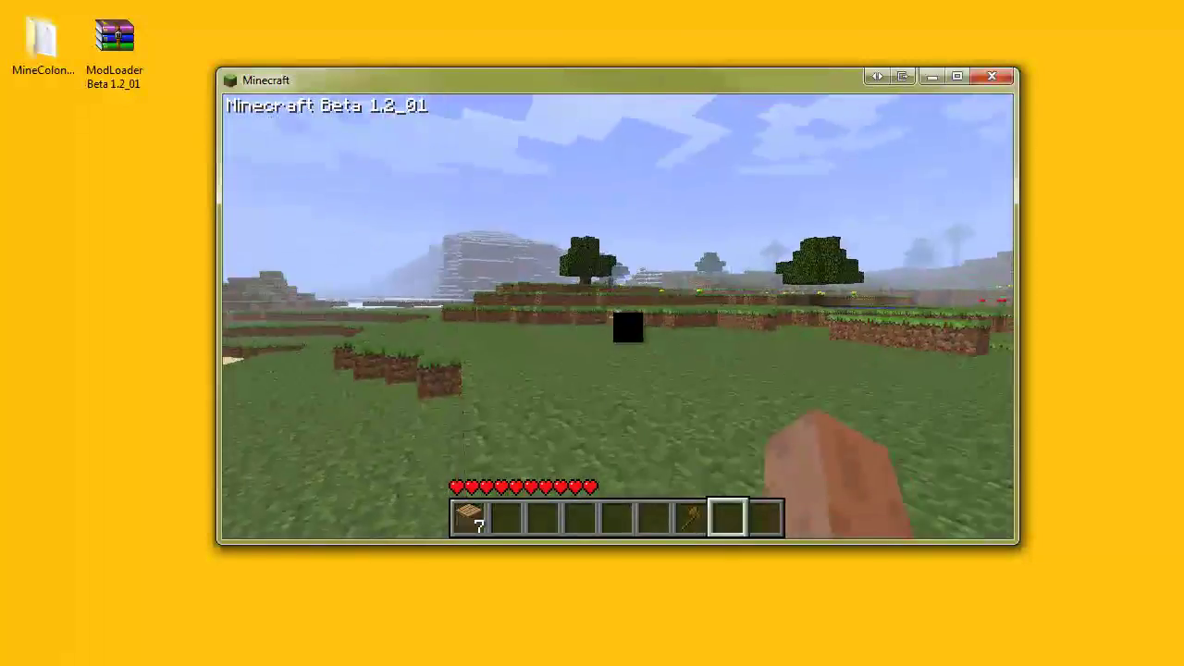
key("w")
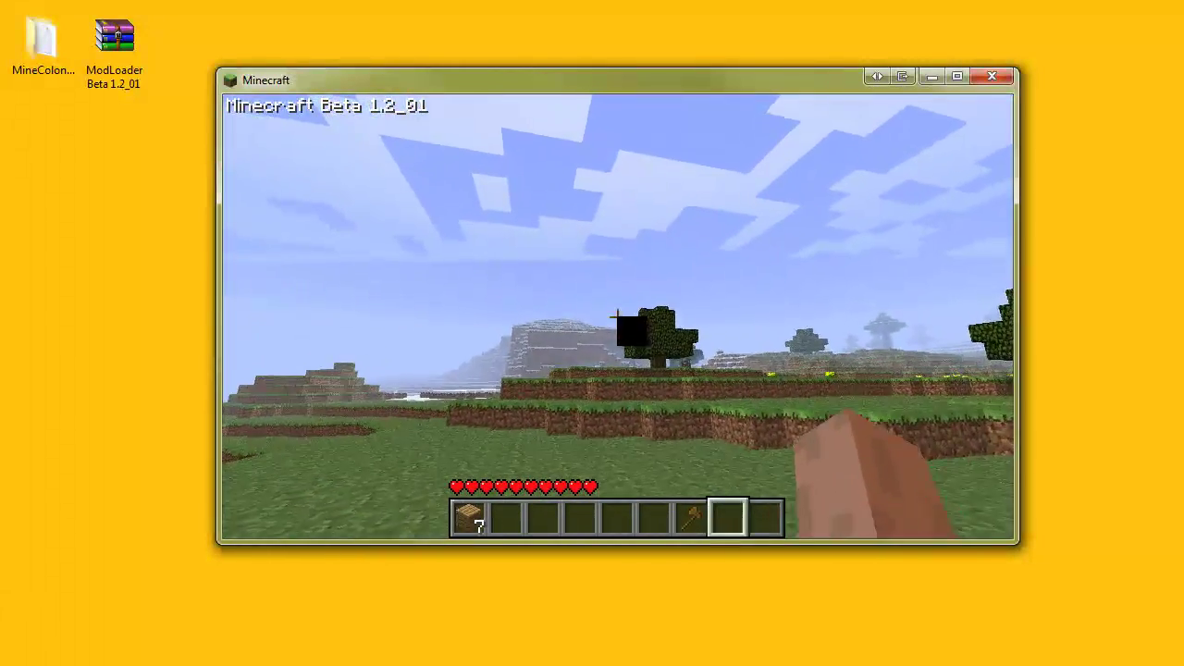
key("w")
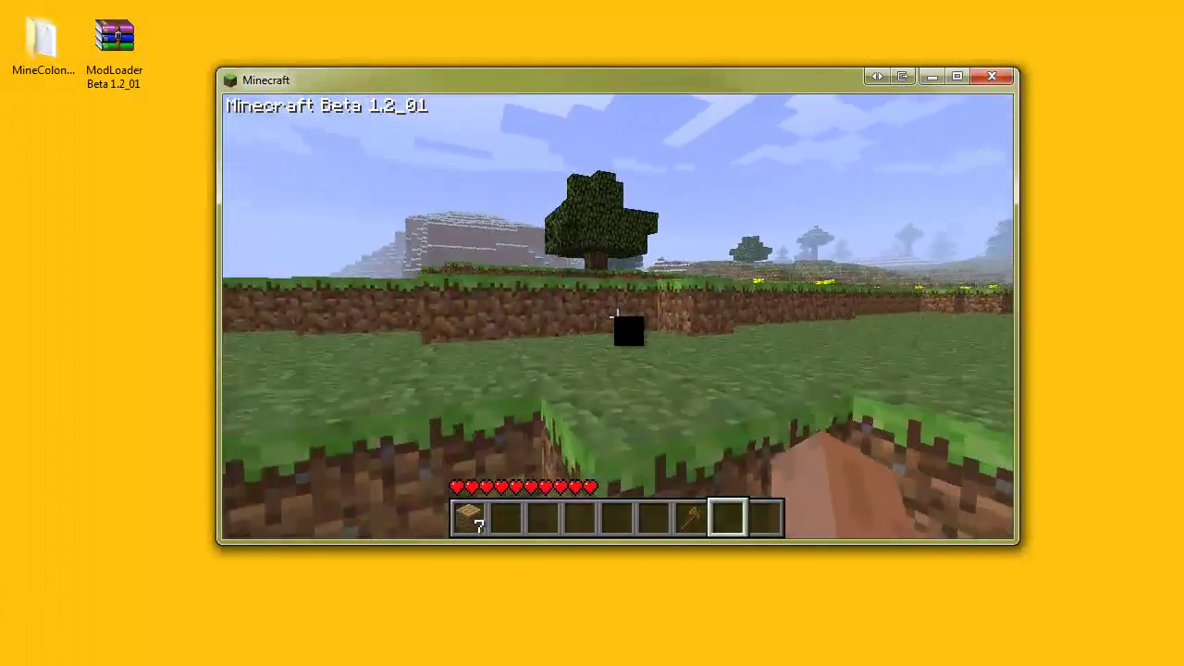
key("w")
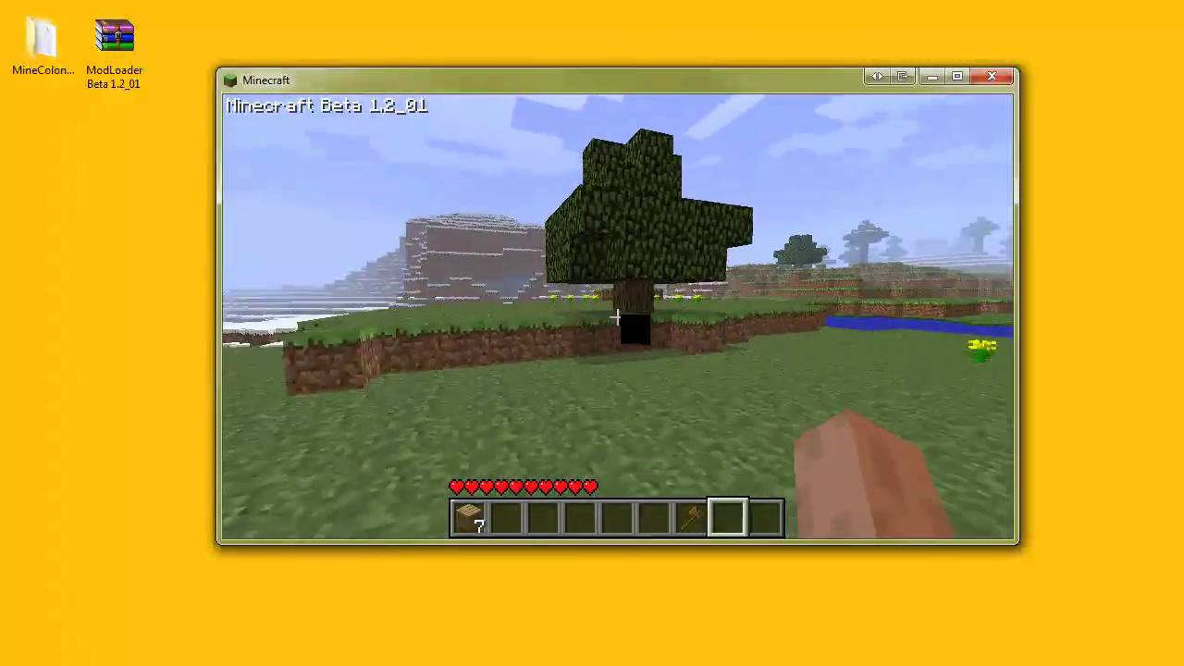
key("w")
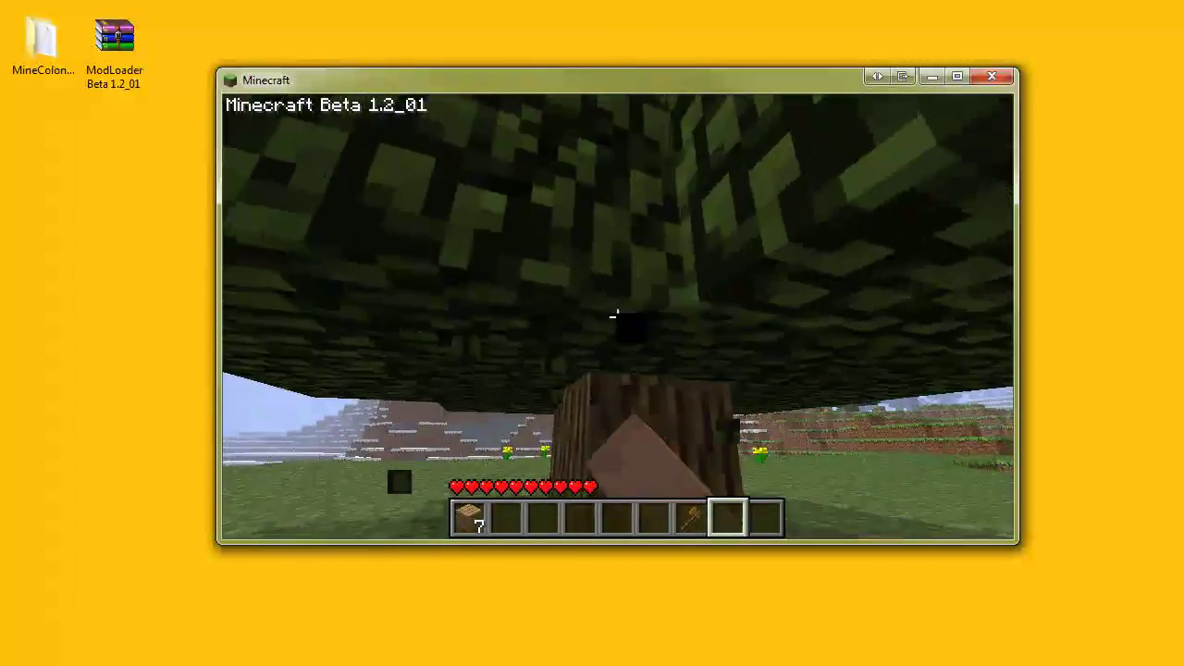
Chop a log from the trunk under the tree's canopy and collect it
key("w")
left_click(618, 316)
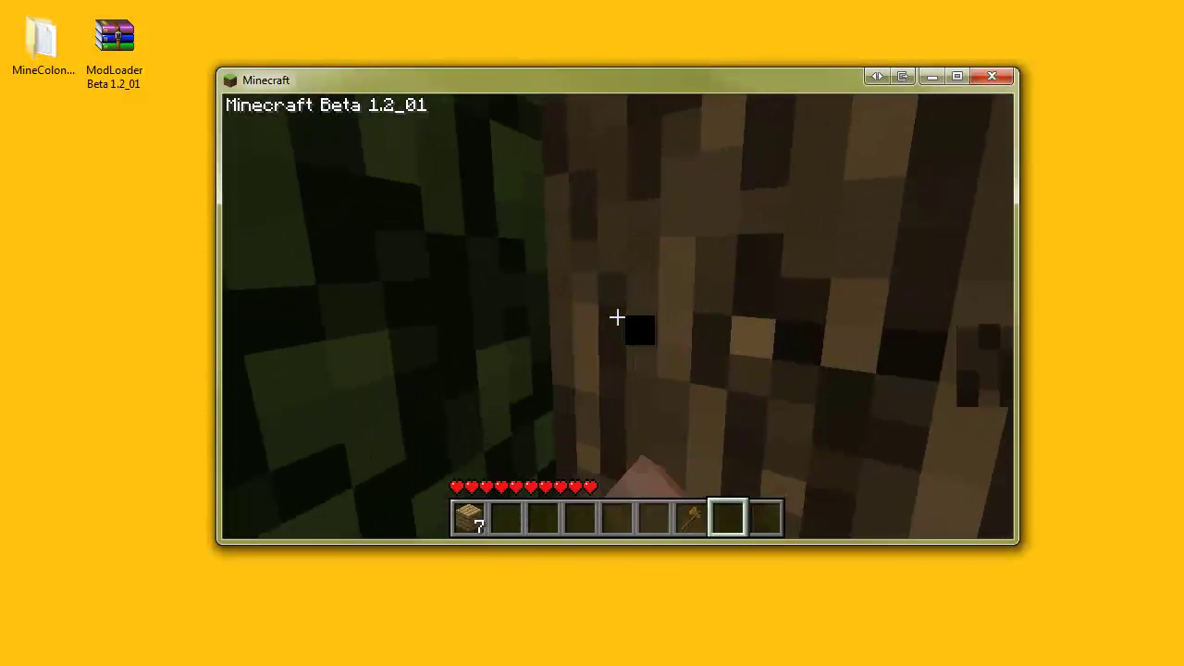
left_click(616, 318)
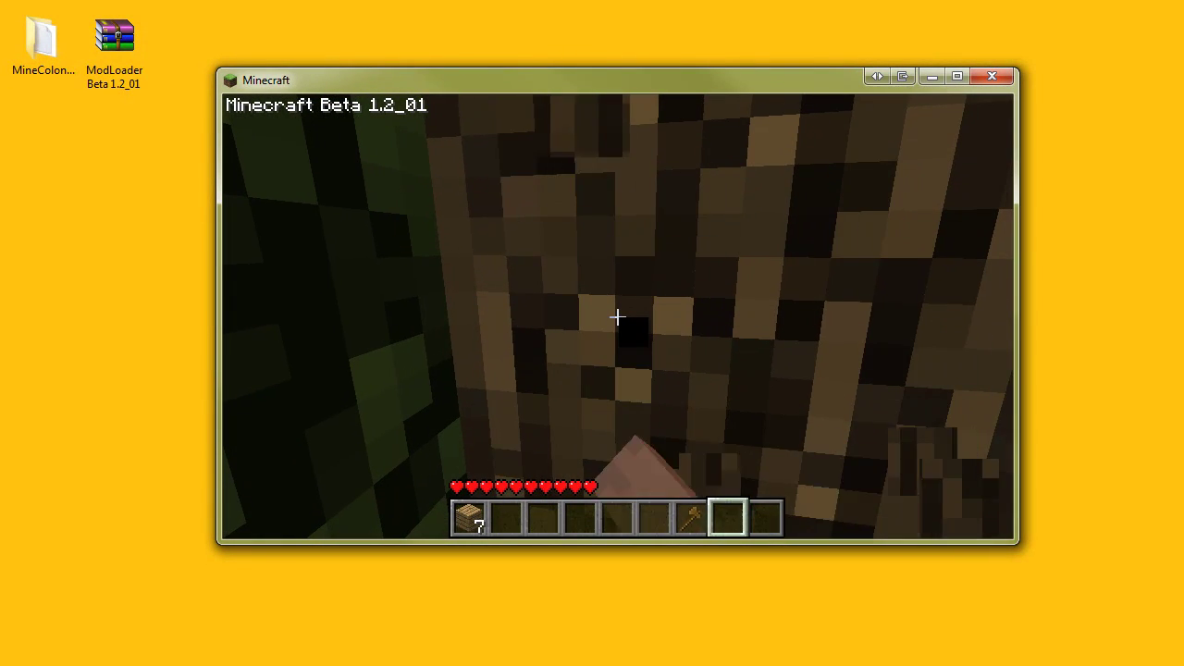
left_click(617, 317)
key("w")
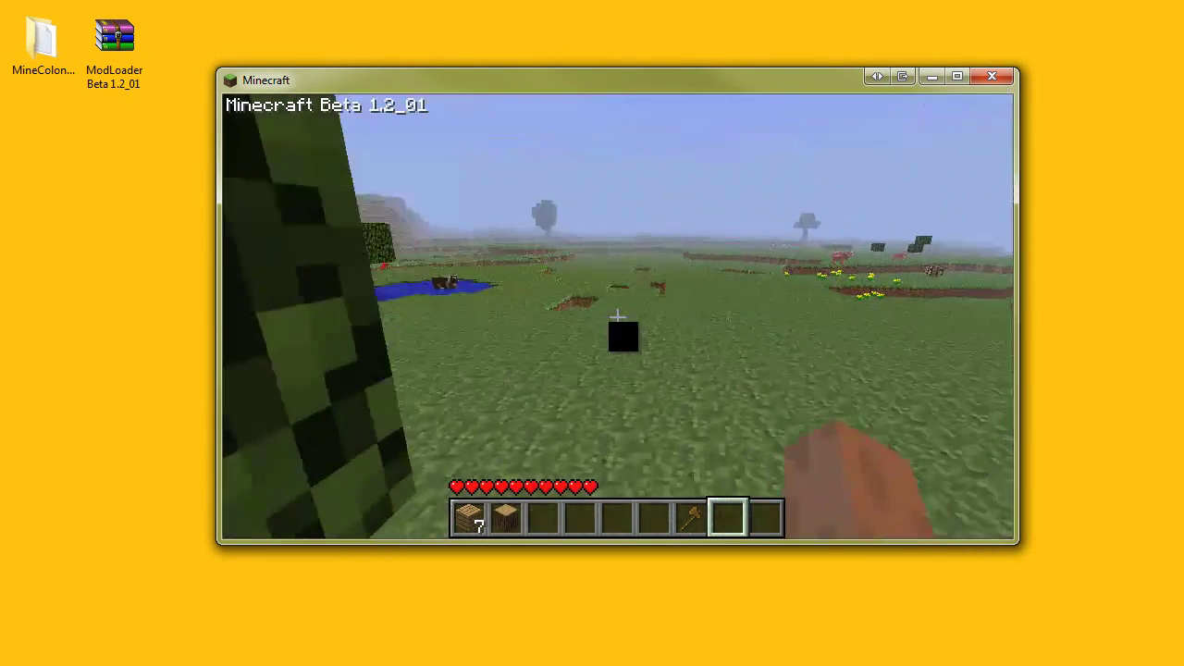
Walk back across the meadow, past the yellow flowers and pigs, to the crafting table
key("w")
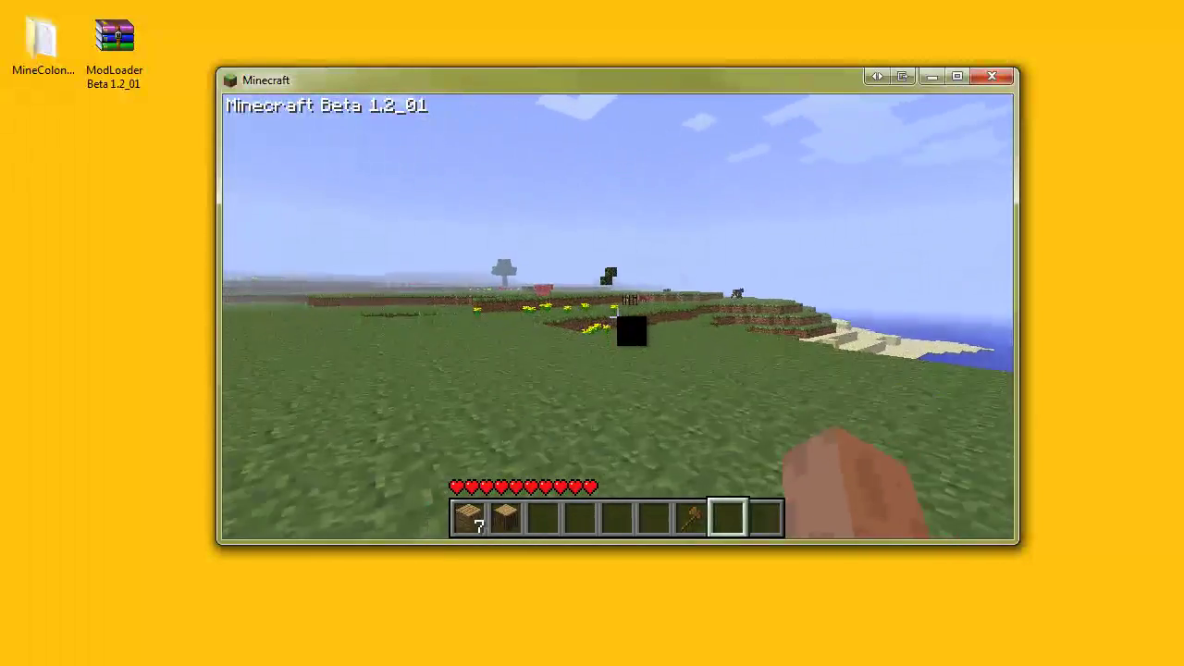
key("w")
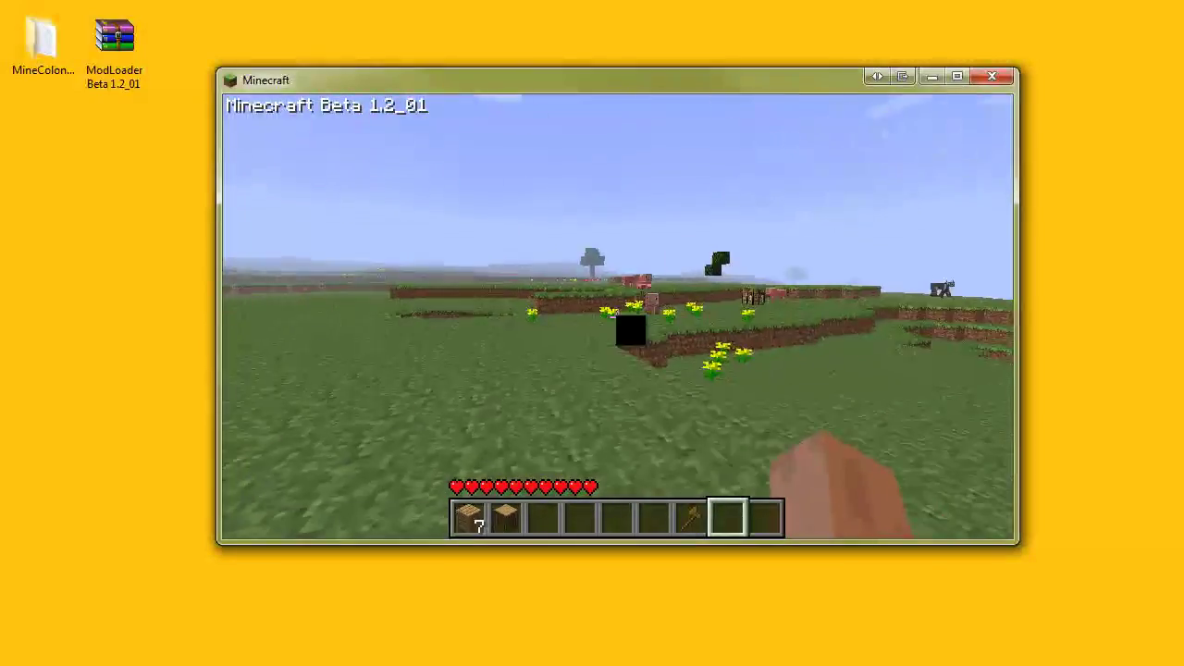
key("w")
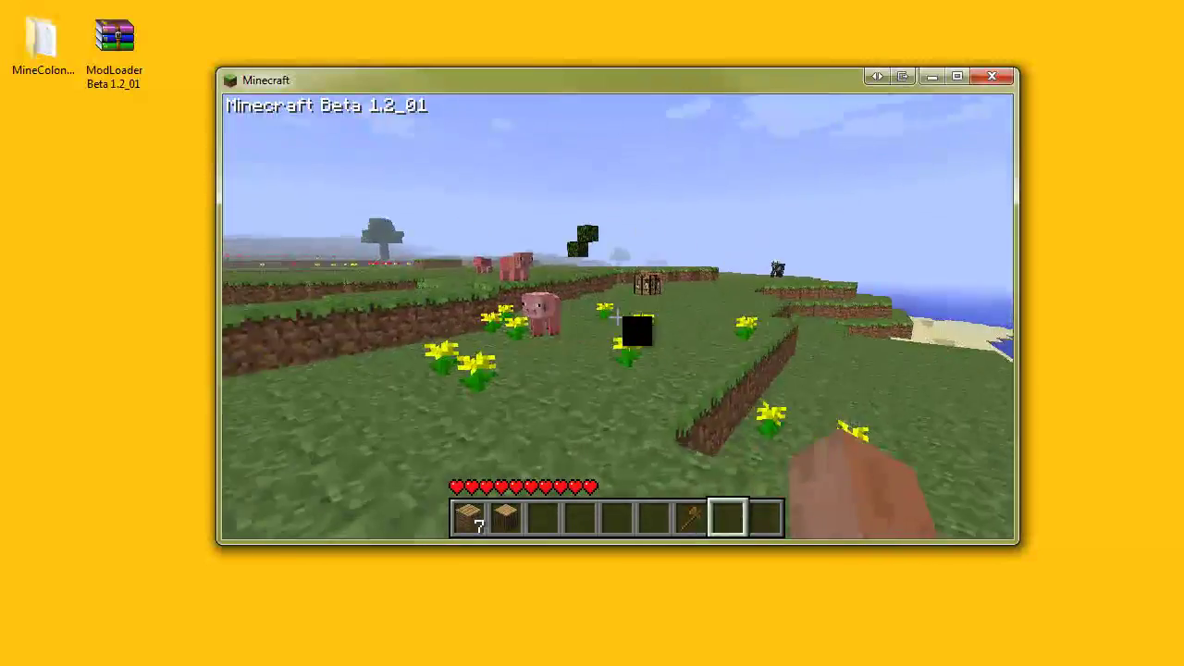
key("w")
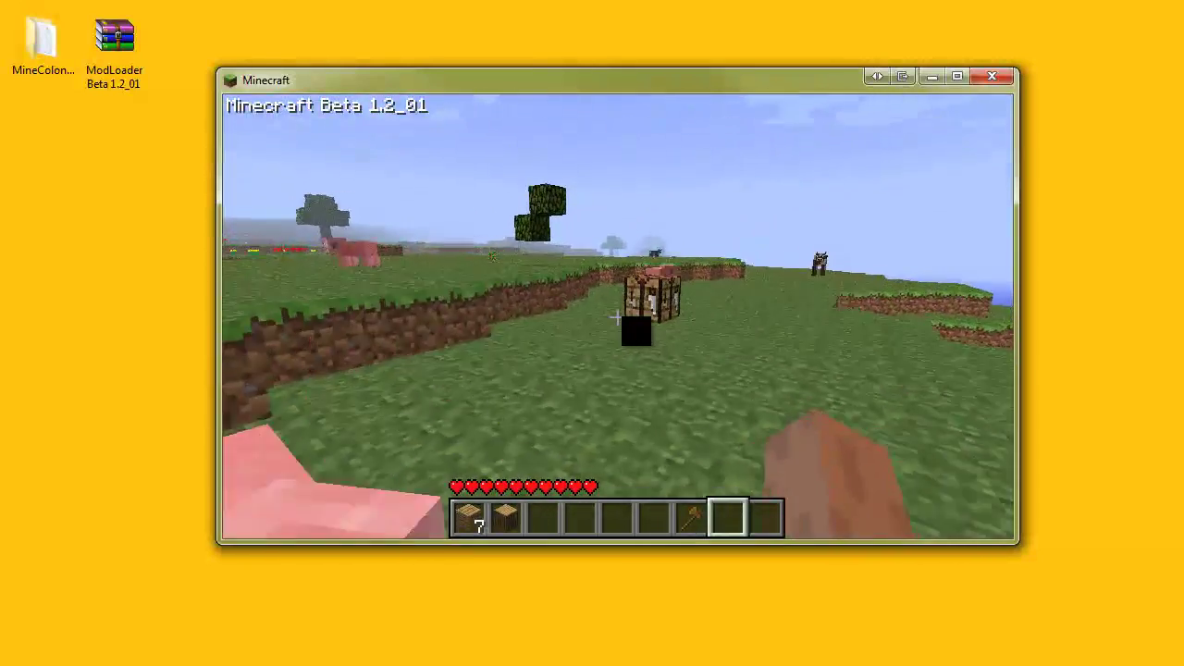
Turn the log into planks at the crafting table and craft the mod's chest from eight planks surrounding the wooden axe
right_click(618, 316)
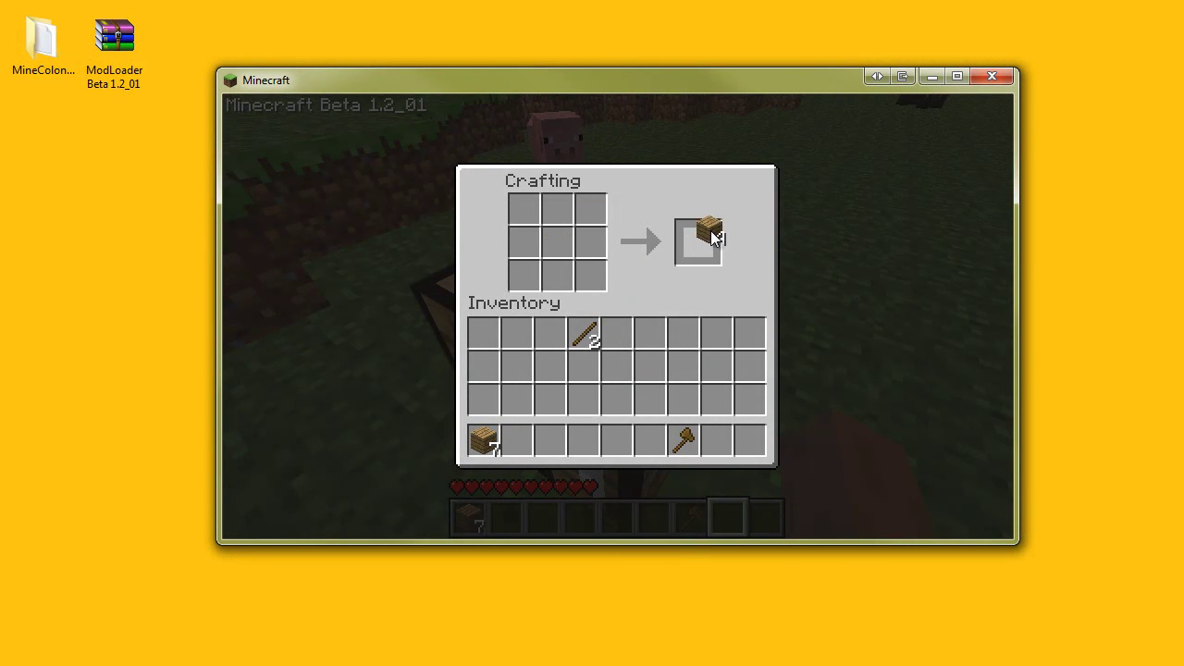
left_click(482, 442)
right_click(483, 442)
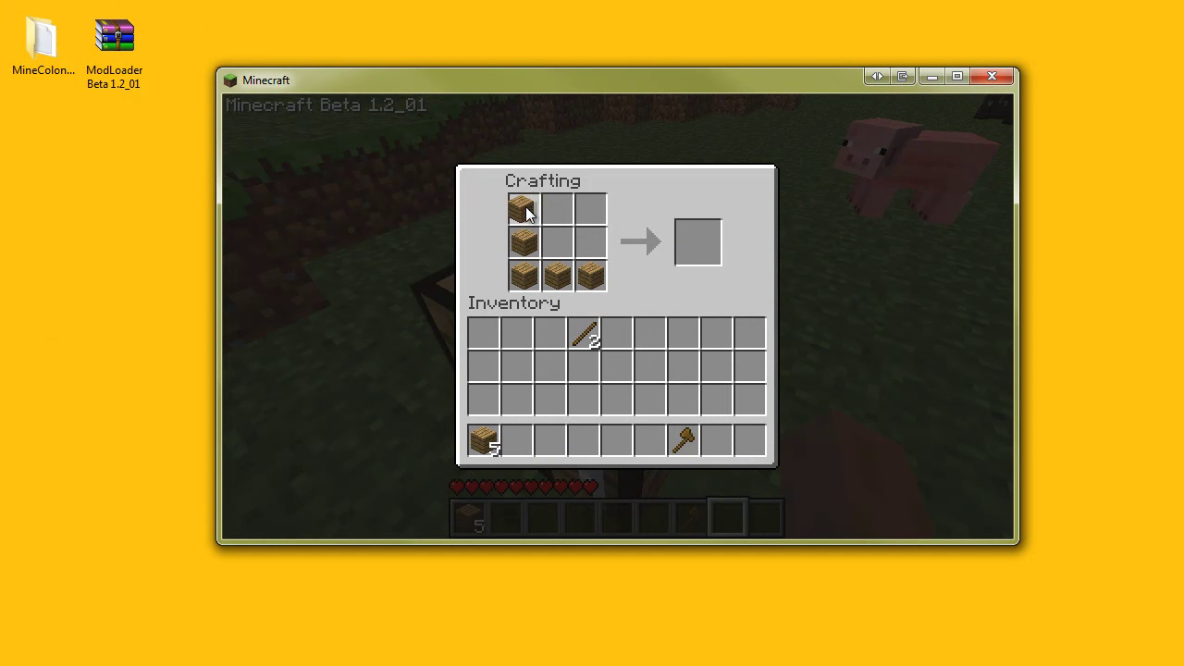
left_click(483, 439)
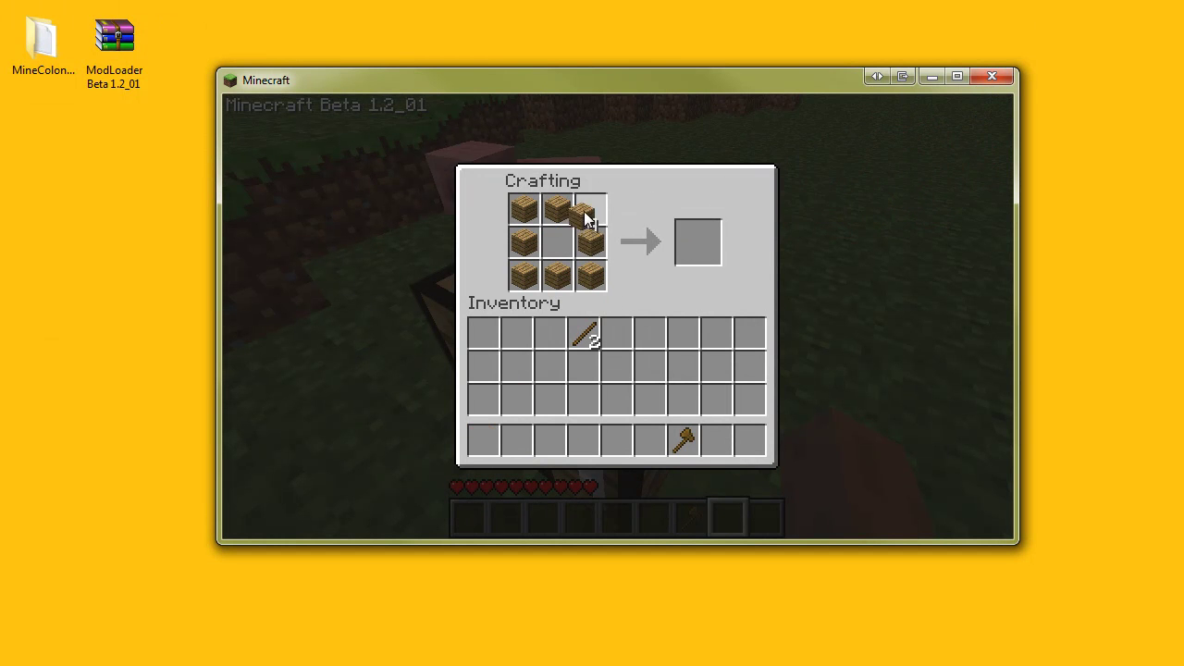
left_click(586, 214)
left_click(558, 242)
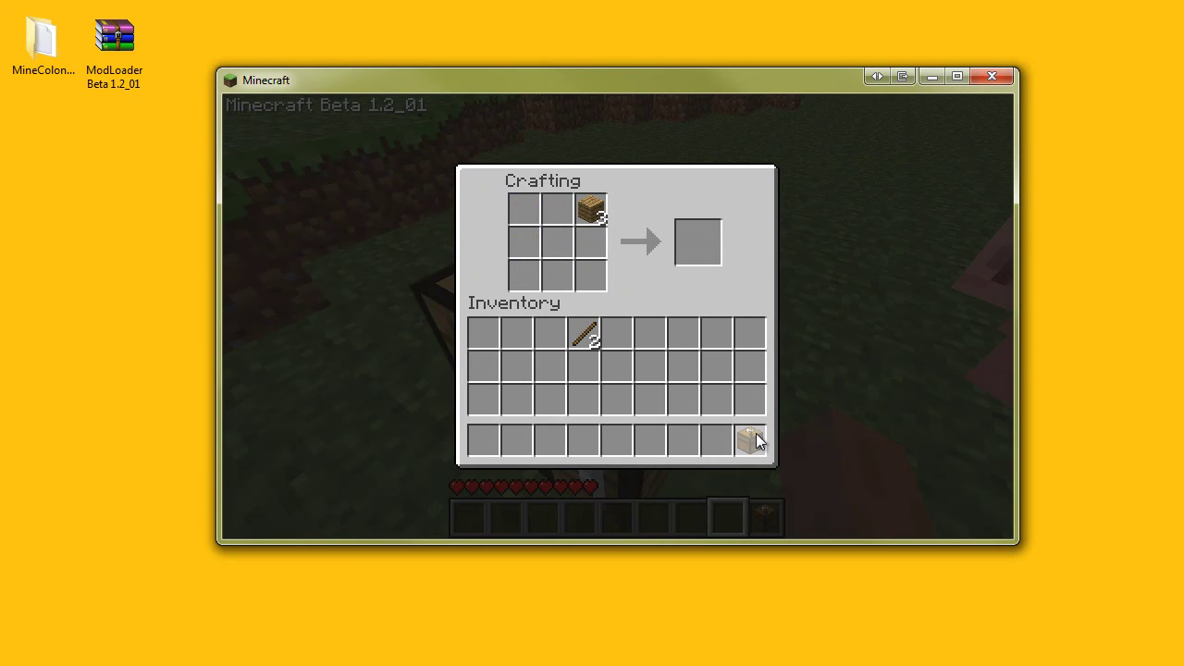
key("e")
Place the newly crafted axe chest on the open grass near the crafting table
key("w")
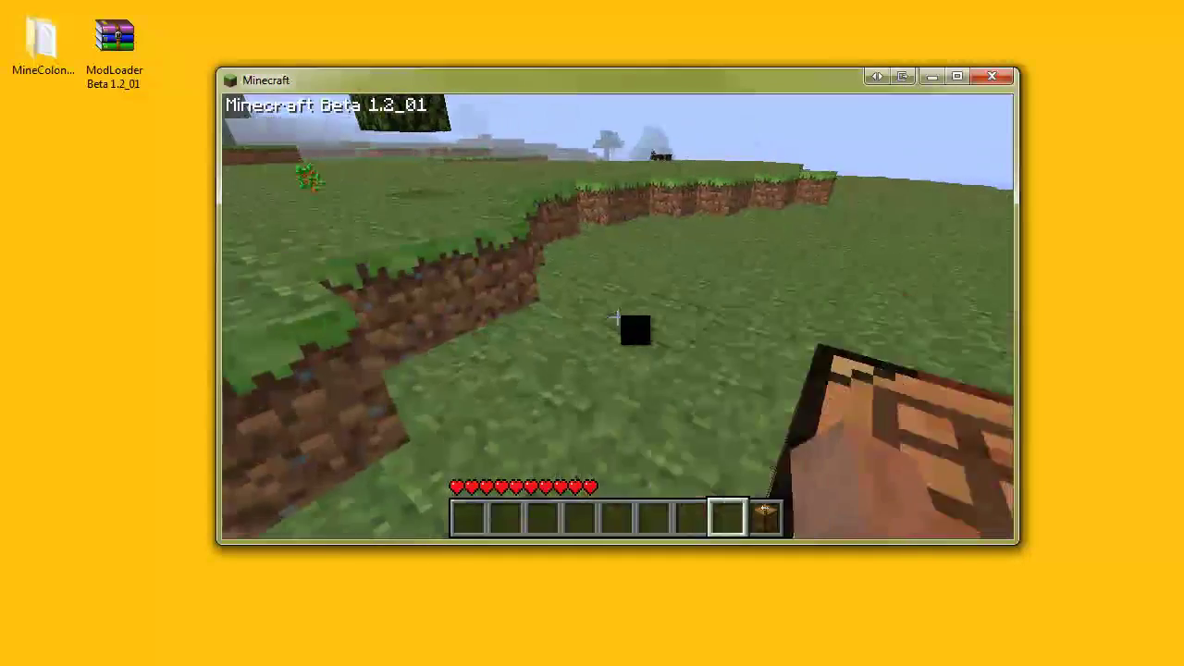
scroll(616, 318, "down", 2)
scroll(617, 317, "up", 1)
right_click(617, 316)
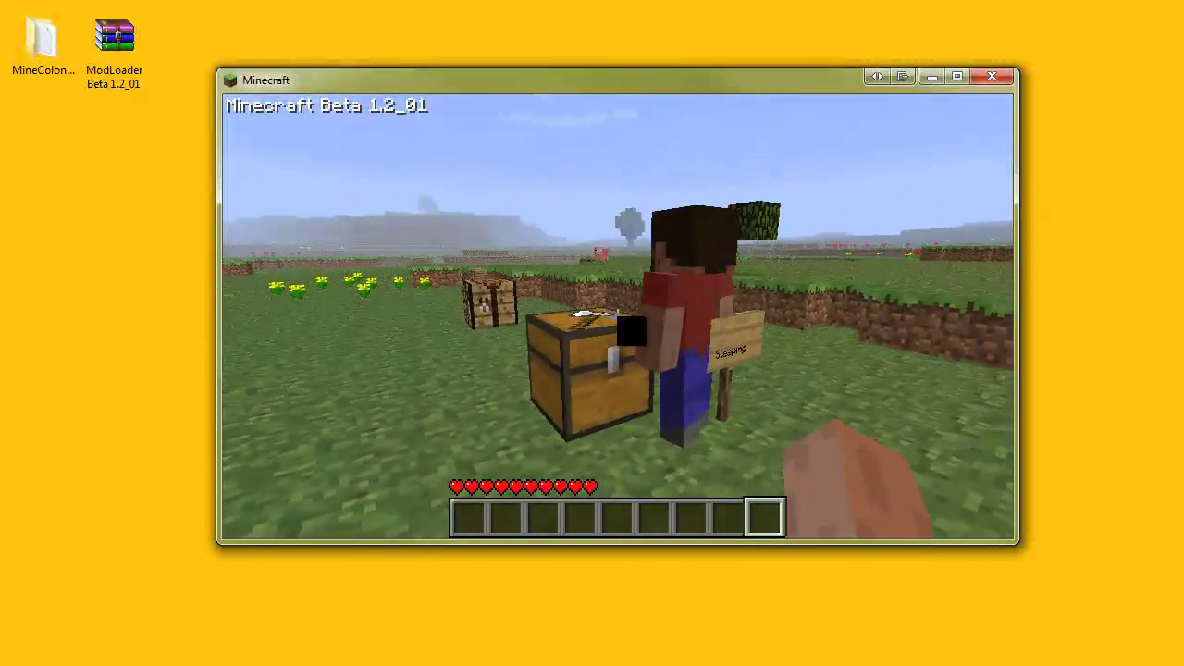
Examine the worker beside the chest in third person with the interface hidden, and again up close in first person
key("F1")
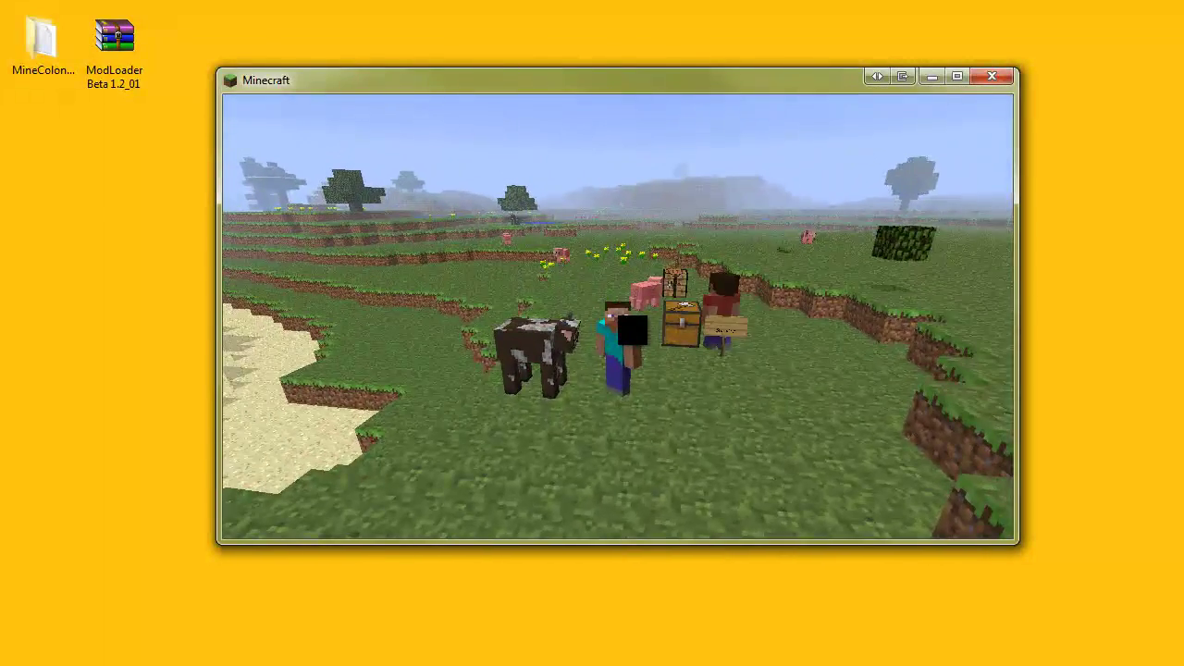
key("F1")
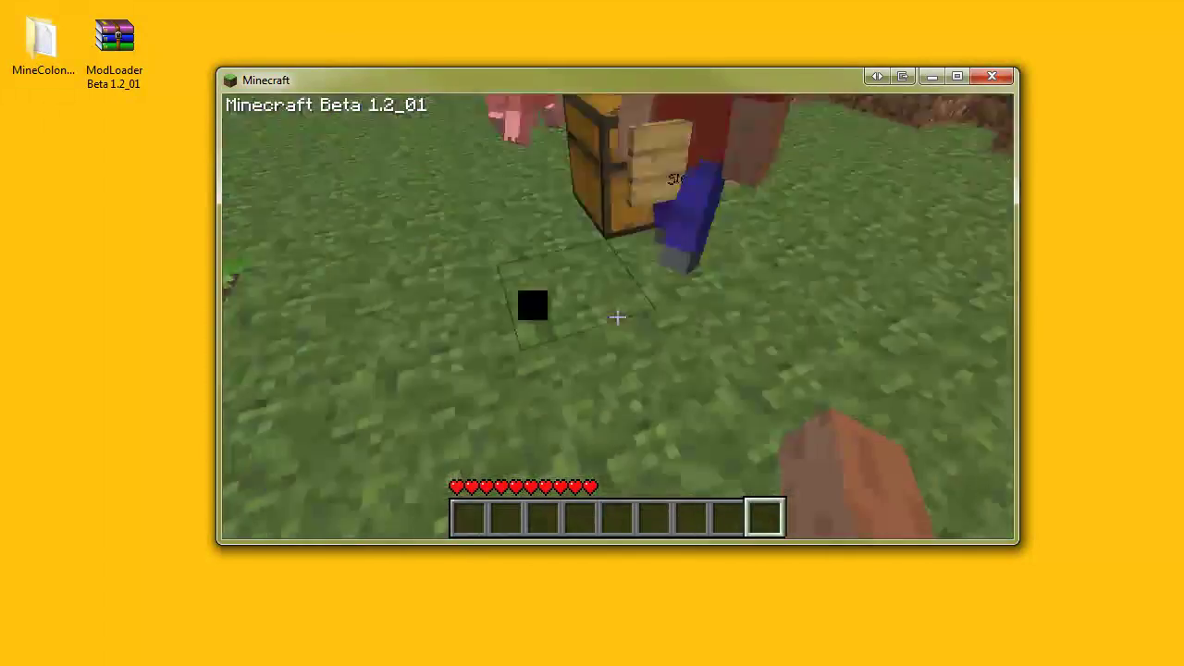
key("d")
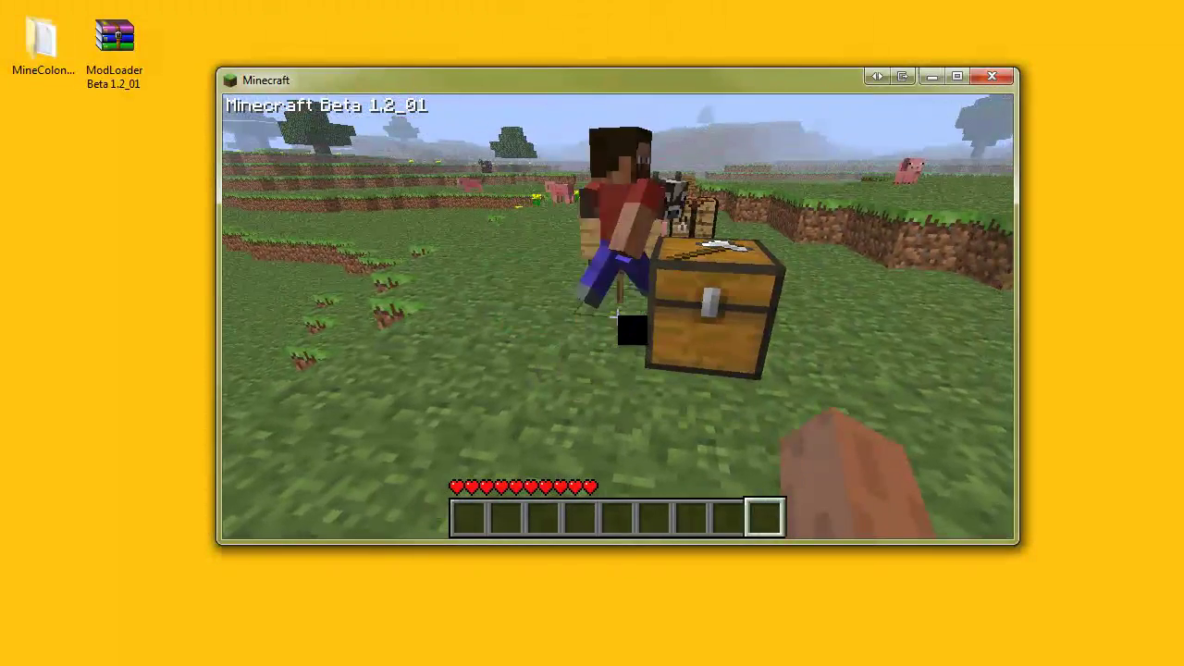